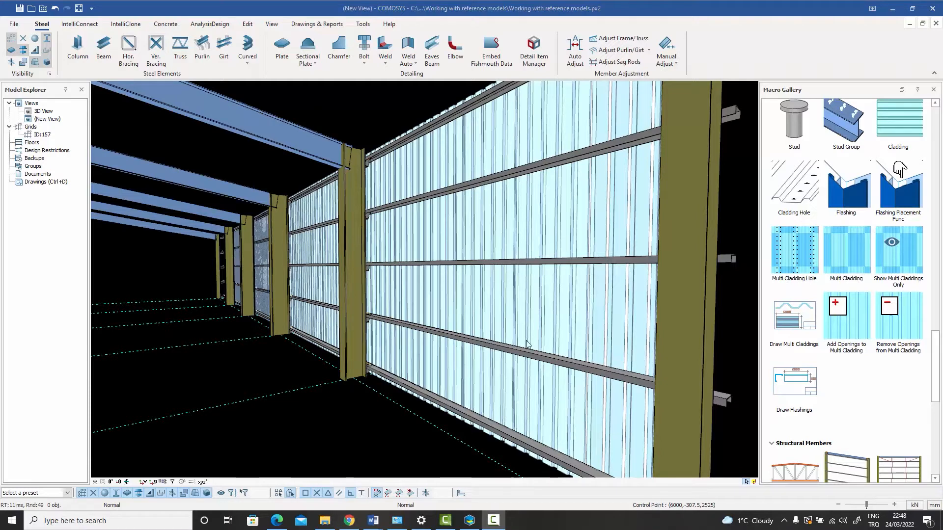
# - Select the girts one at a time in the nearest bay of the clad side wall
pyautogui.click(523, 354)
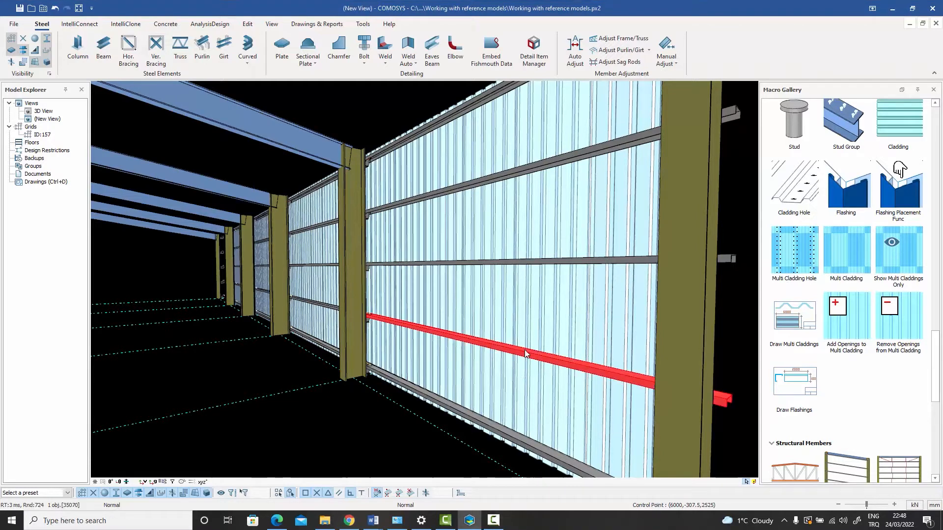
pyautogui.click(511, 260)
pyautogui.click(512, 173)
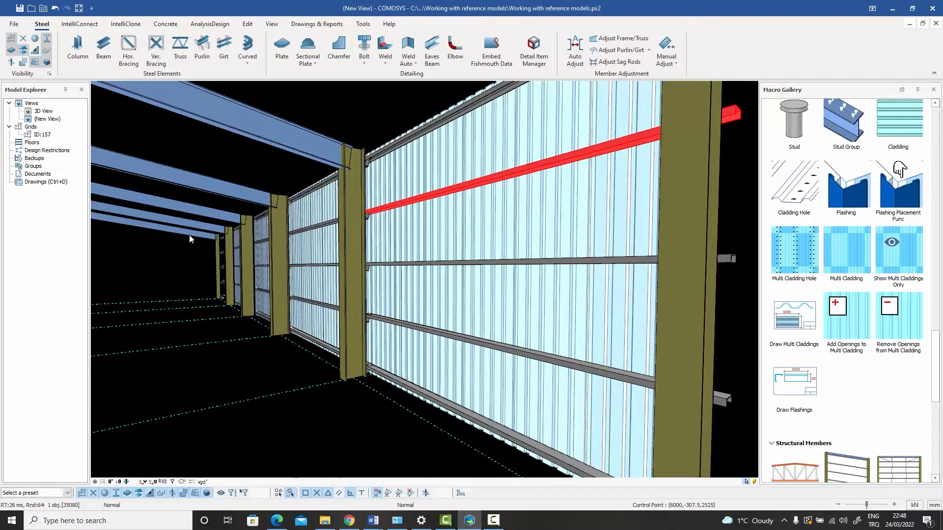
# - Select individual cladding sheets in the nearest wall bay and clear the selection
pyautogui.click(598, 229)
pyautogui.click(523, 220)
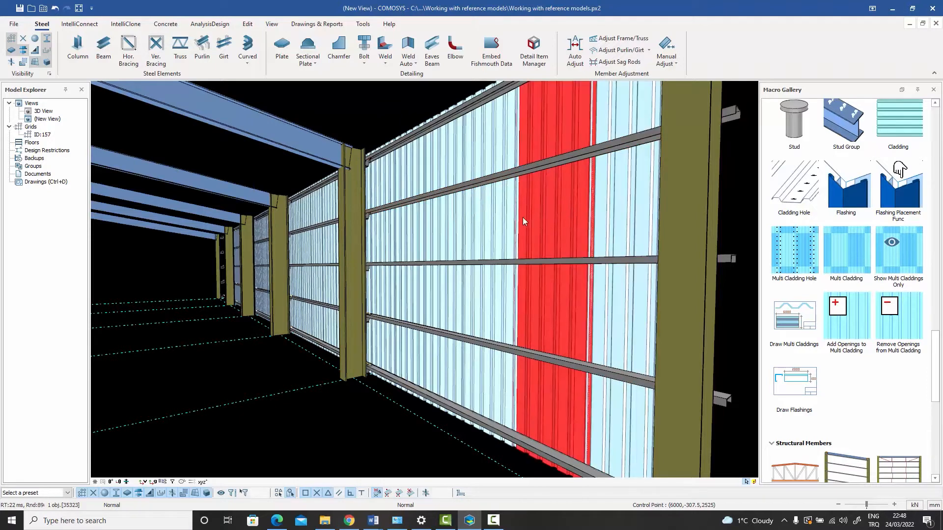
pyautogui.click(504, 219)
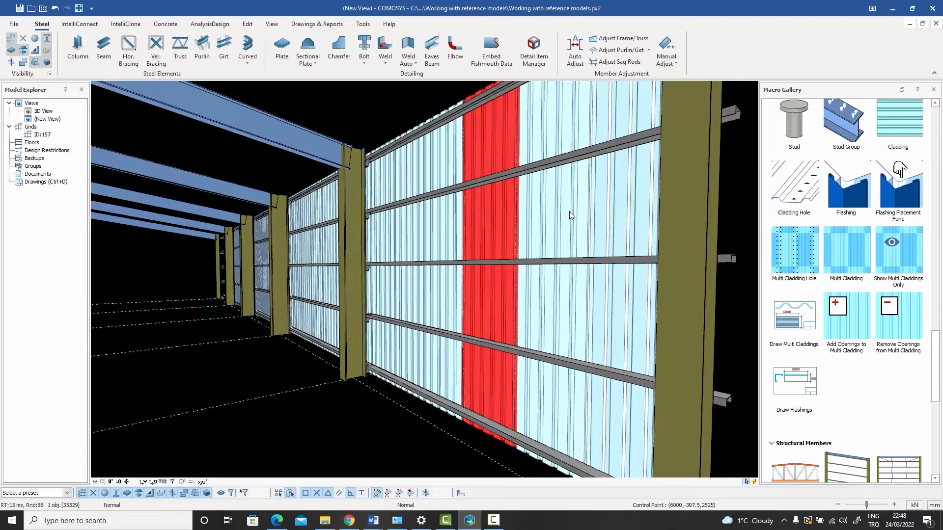
pyautogui.scroll(-2, 570, 211)
pyautogui.moveTo(569, 226)
pyautogui.mouseDown(button='middle')
pyautogui.moveTo(529, 231)
pyautogui.moveTo(567, 233)
pyautogui.mouseUp(button='middle')
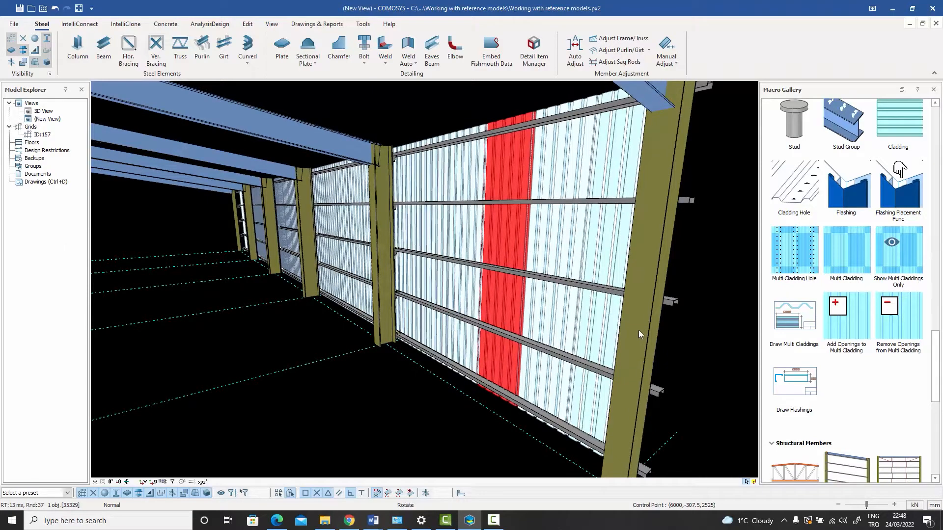
pyautogui.moveTo(638, 330); pyautogui.dragTo(600, 273, button='middle')
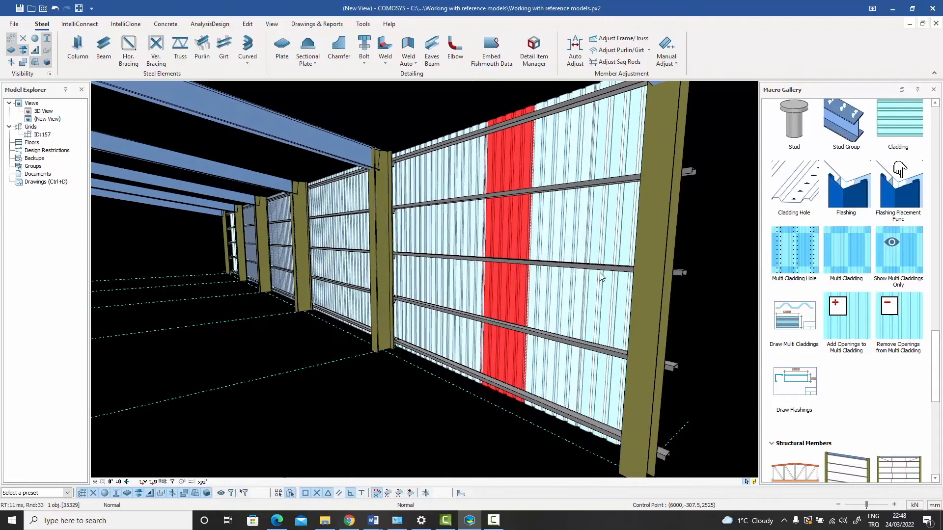
pyautogui.click(450, 105)
# - Check the profile properties of the first three columns along the clad wall, cancelling each dialog without changes
pyautogui.doubleClick(650, 264)
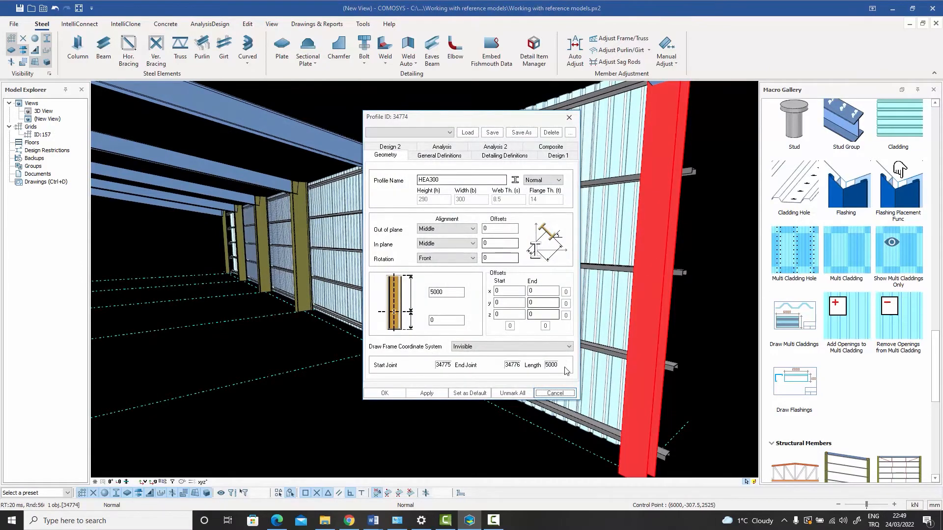
pyautogui.click(557, 395)
pyautogui.doubleClick(380, 318)
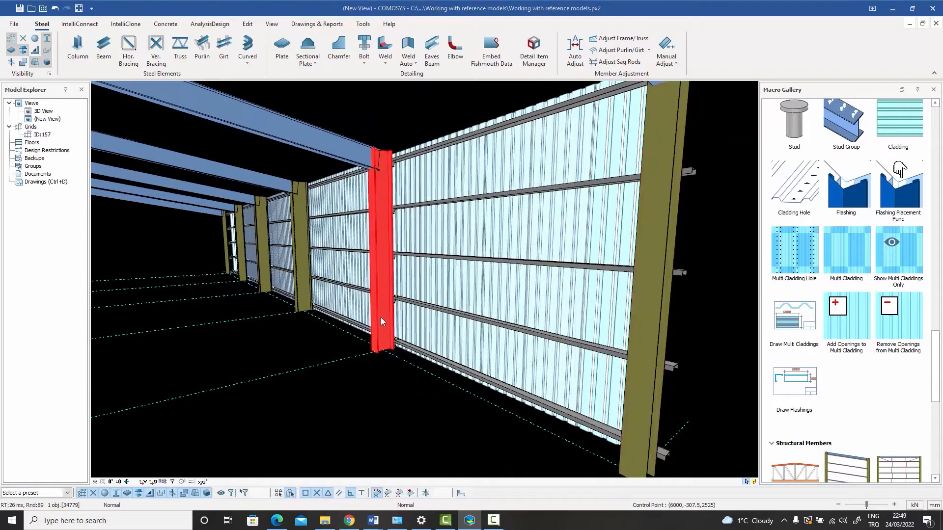
pyautogui.click(556, 394)
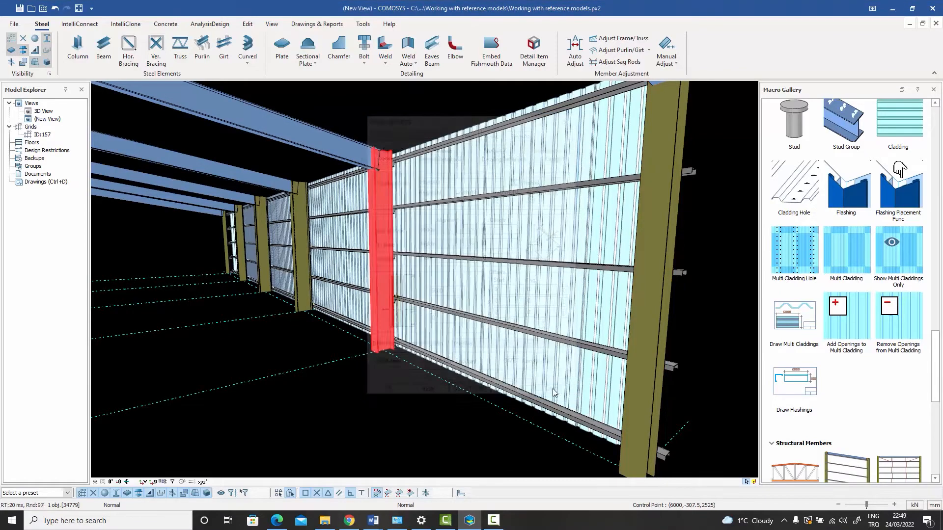
pyautogui.doubleClick(305, 279)
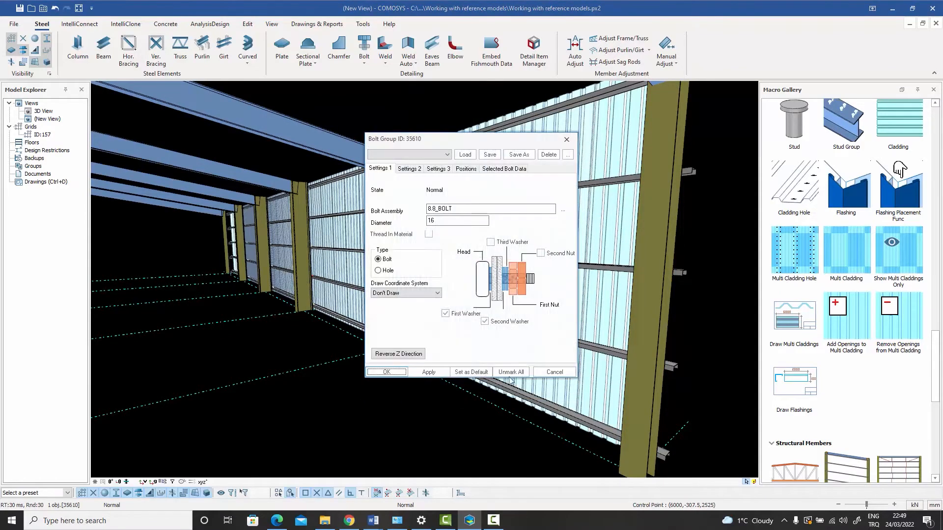
pyautogui.click(553, 373)
pyautogui.scroll(2, 293, 300)
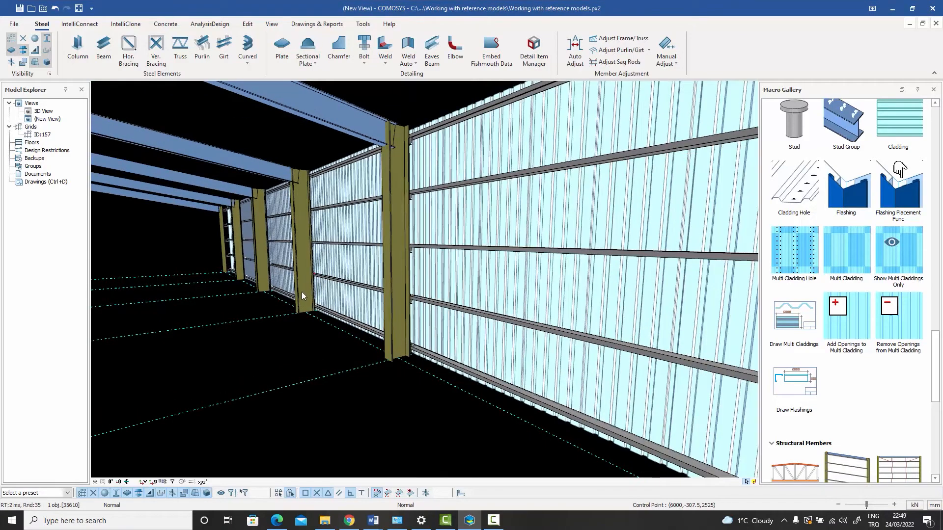
pyautogui.doubleClick(301, 292)
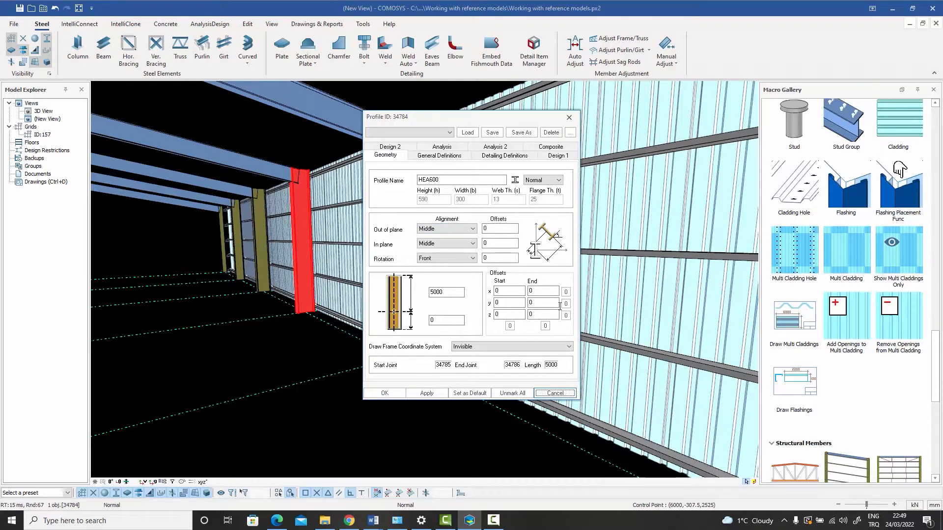
pyautogui.click(560, 395)
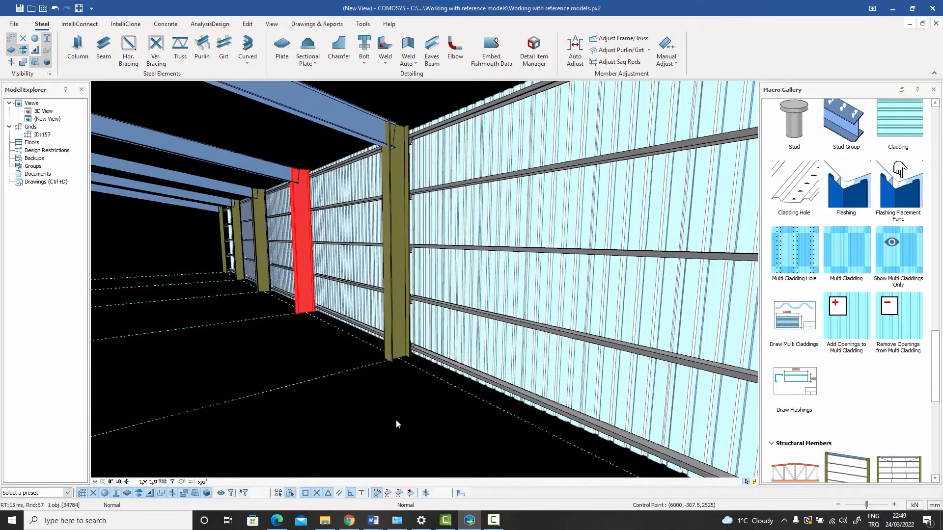
# - Examine the gap between the end column and the cladding, including the brackets that carry the girts
pyautogui.moveTo(393, 375); pyautogui.dragTo(386, 371, button='middle')
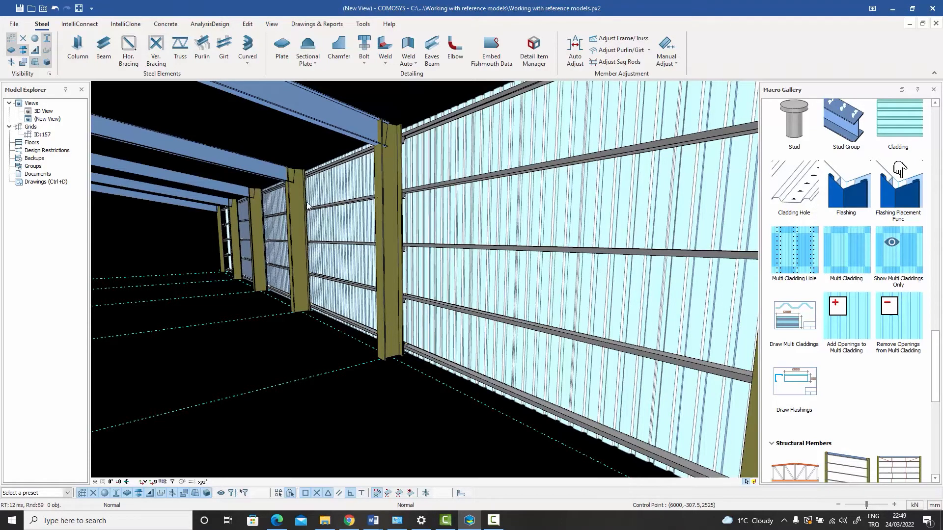
pyautogui.scroll(-1, 452, 216)
pyautogui.moveTo(490, 225); pyautogui.dragTo(393, 229, button='middle')
pyautogui.moveTo(530, 237); pyautogui.dragTo(501, 240, button='middle')
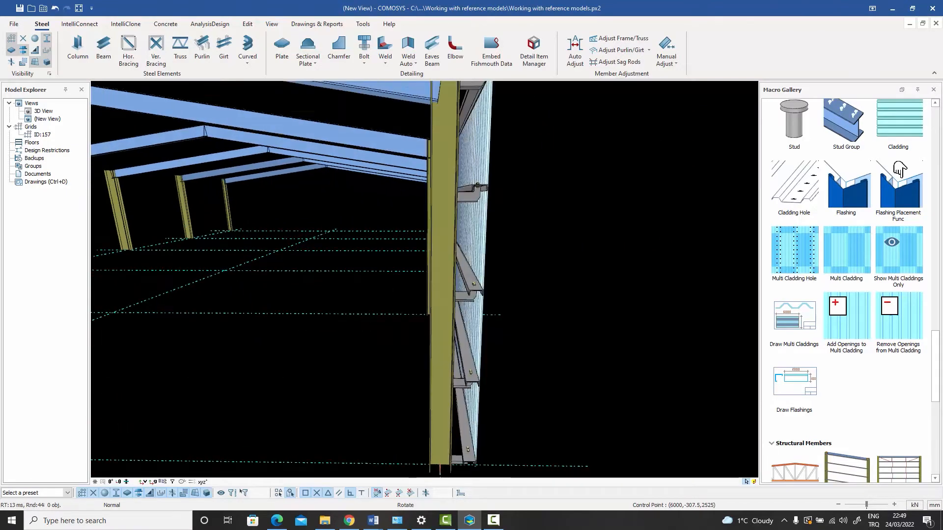
pyautogui.scroll(2, 454, 183)
pyautogui.scroll(2, 487, 187)
pyautogui.scroll(2, 496, 191)
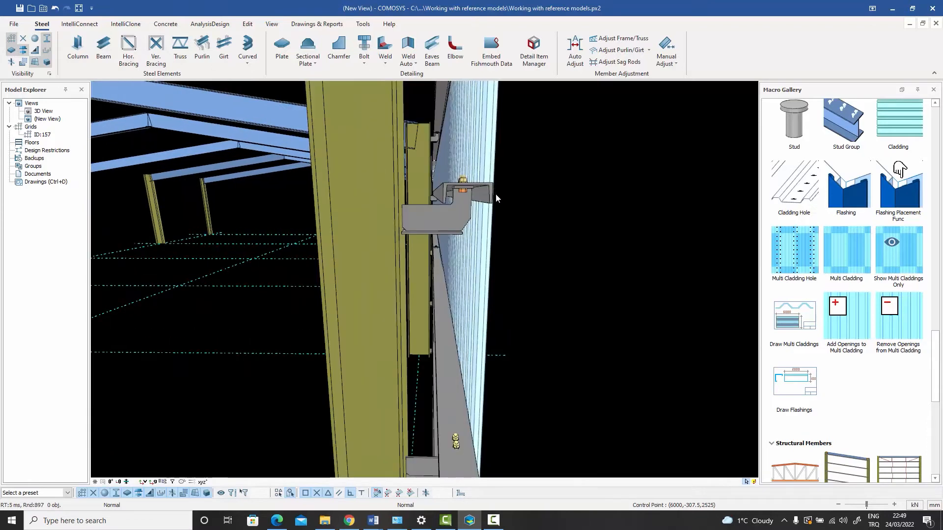
pyautogui.moveTo(509, 221); pyautogui.dragTo(505, 175, button='middle')
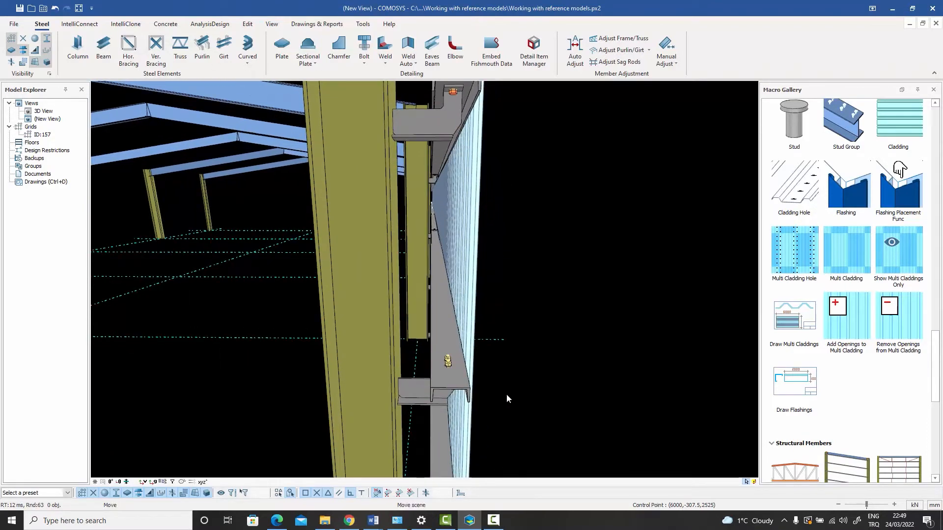
pyautogui.moveTo(506, 394); pyautogui.dragTo(505, 156, button='middle')
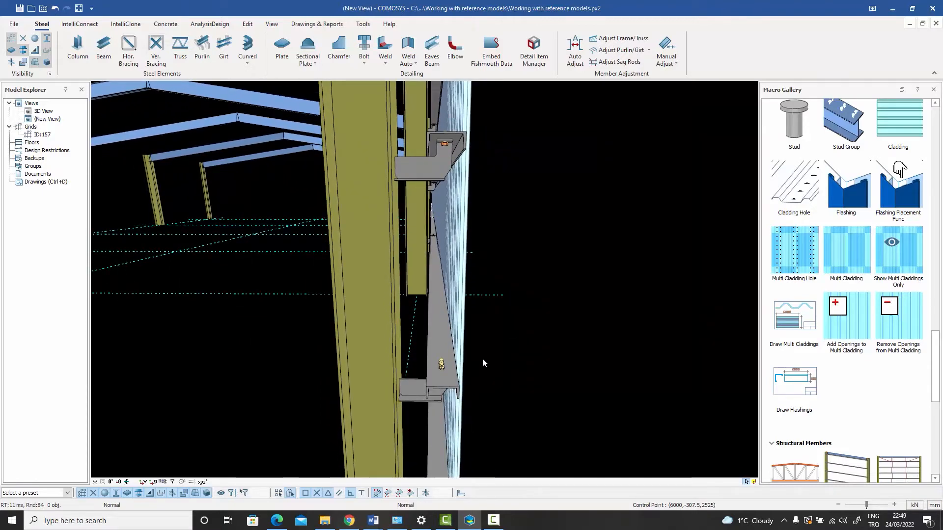
pyautogui.scroll(-3, 483, 358)
pyautogui.scroll(-5, 467, 355)
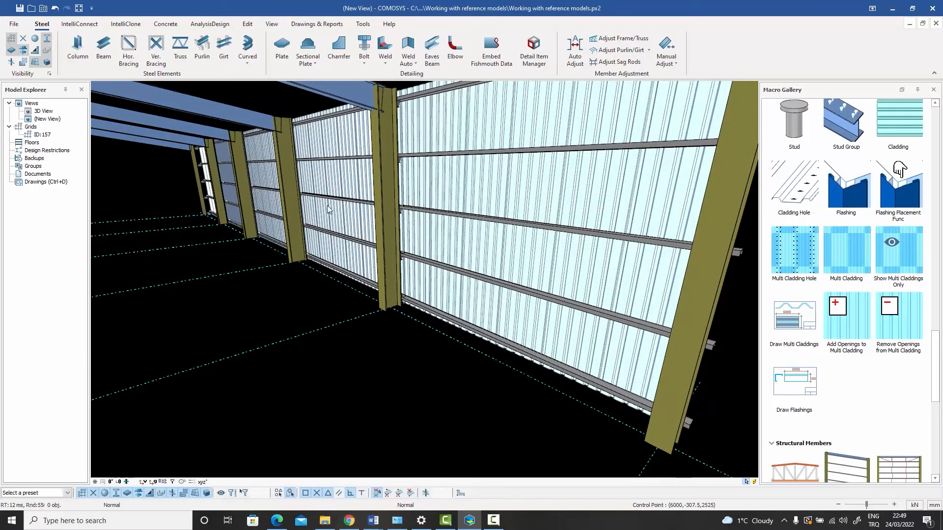
# - Select the third column along the wall and examine the bolted girt joints at the intermediate columns
pyautogui.click(297, 240)
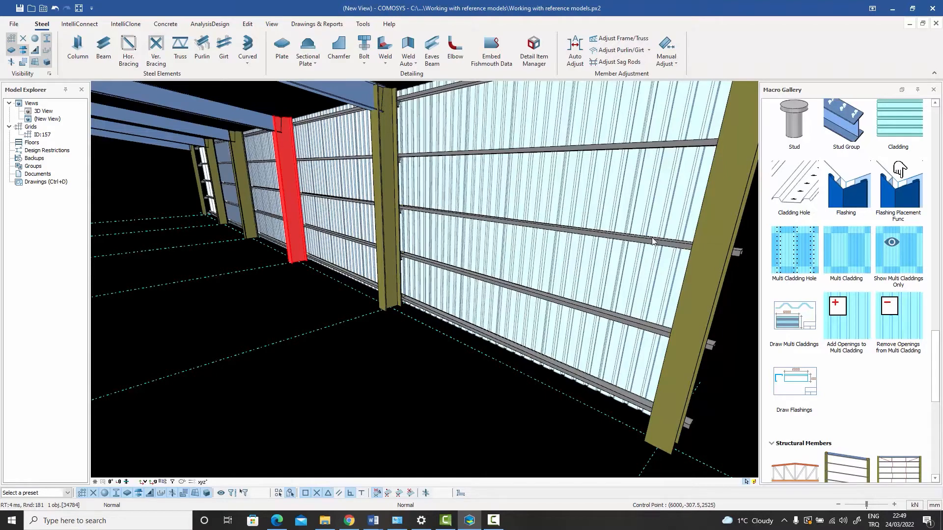
pyautogui.scroll(3, 294, 202)
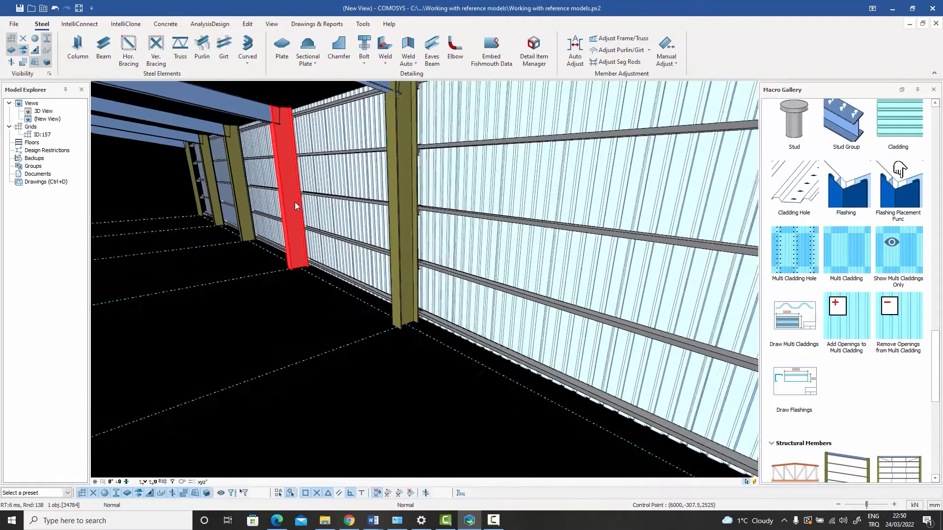
pyautogui.scroll(6, 299, 196)
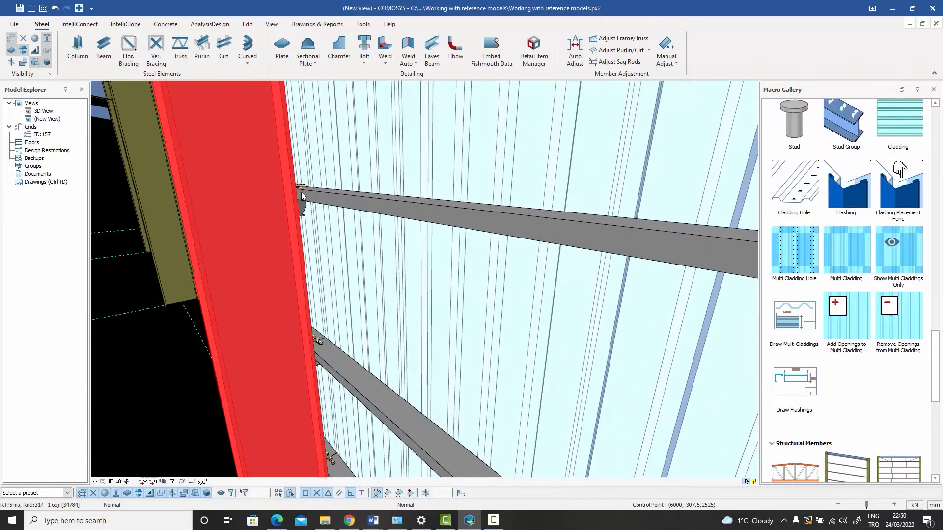
pyautogui.moveTo(306, 221); pyautogui.dragTo(291, 201, button='middle')
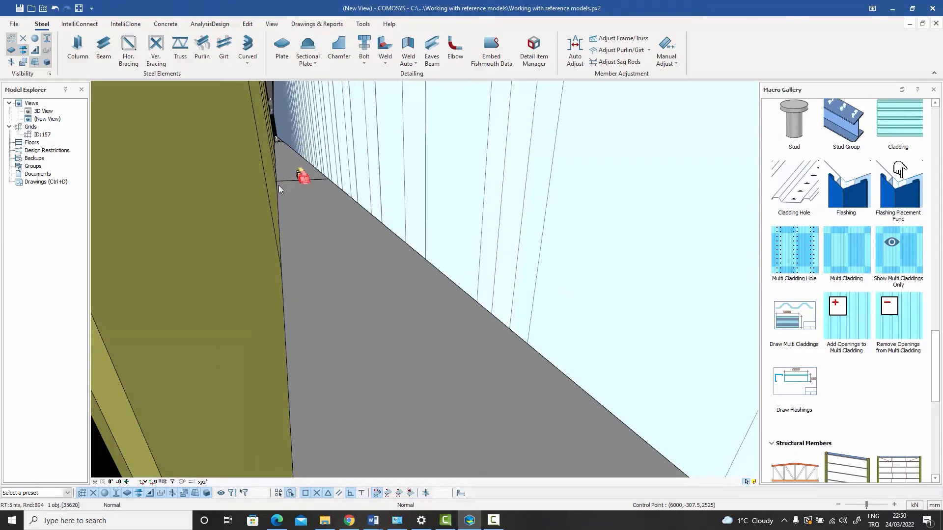
pyautogui.scroll(-5, 281, 182)
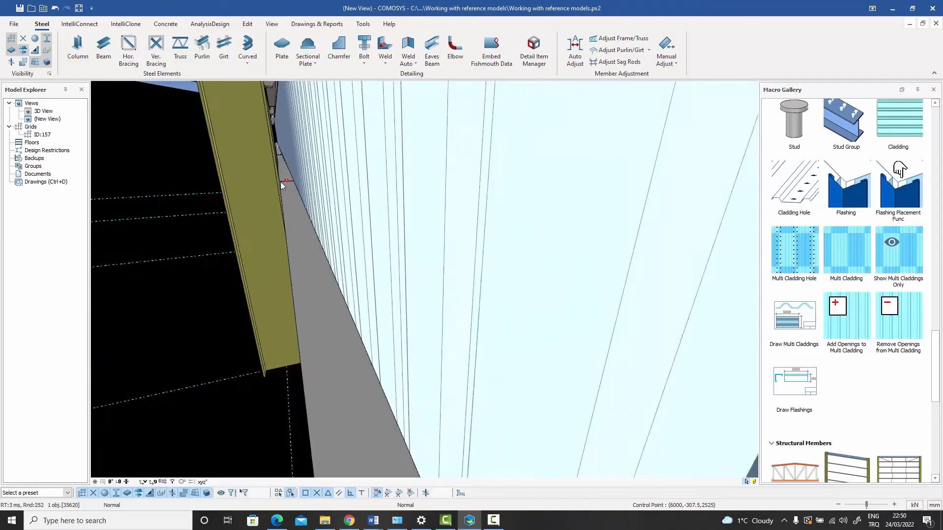
pyautogui.moveTo(281, 181); pyautogui.dragTo(290, 156, button='middle')
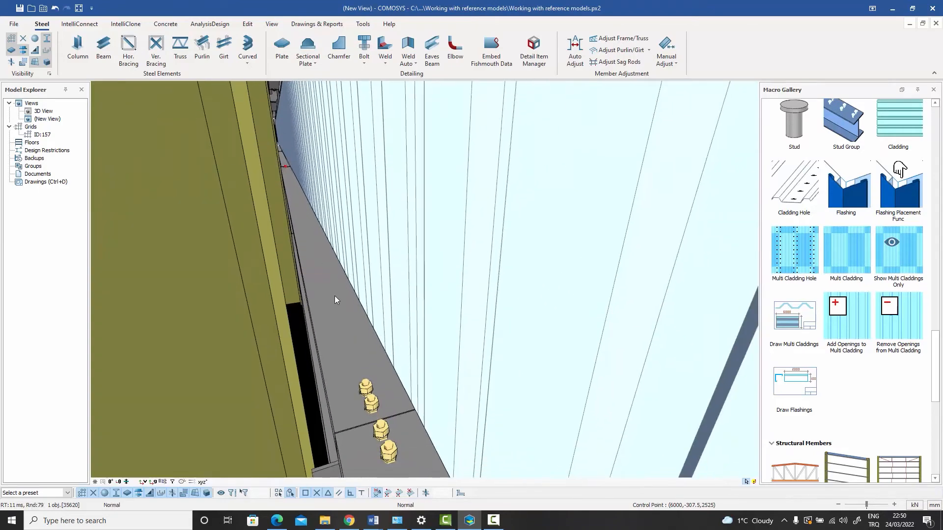
pyautogui.moveTo(334, 295); pyautogui.dragTo(328, 250, button='middle')
pyautogui.scroll(-2, 330, 274)
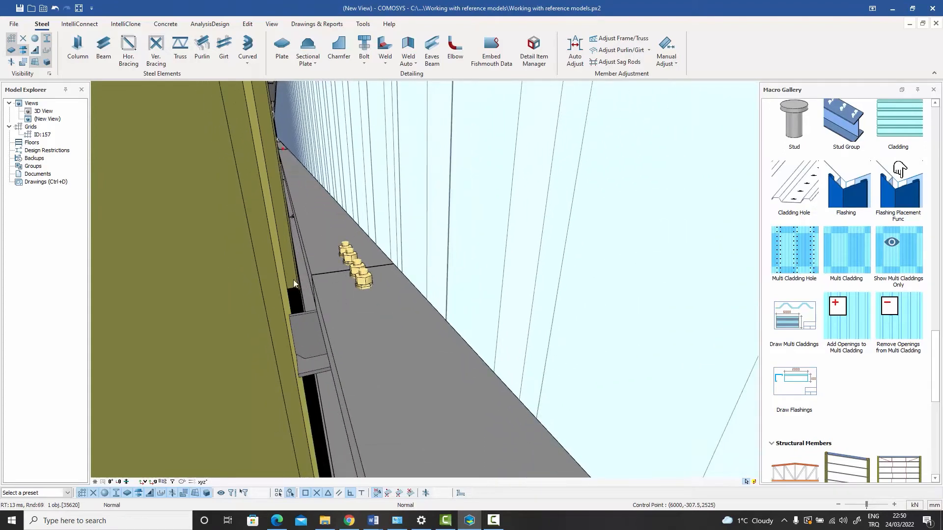
# - Examine the bolted girt bracket at the end column and its position relative to the wall cladding
pyautogui.scroll(-7, 302, 273)
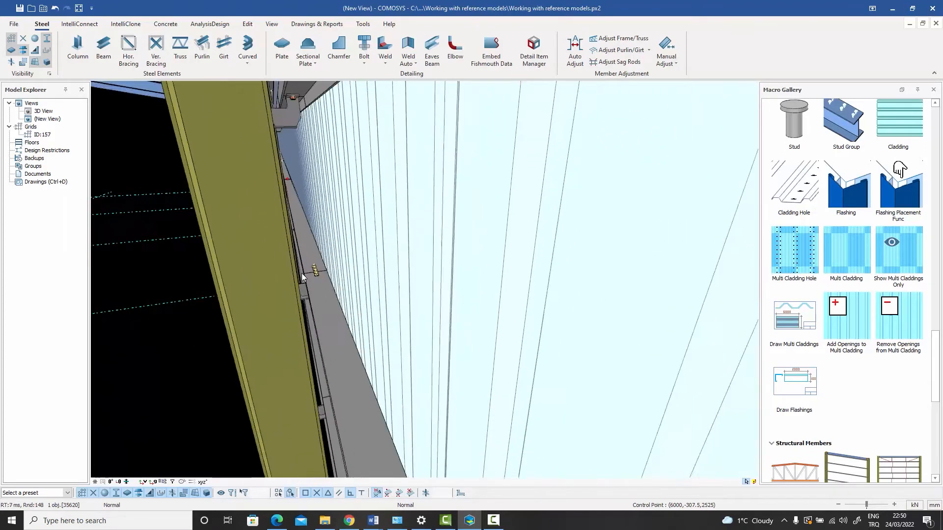
pyautogui.moveTo(301, 273); pyautogui.dragTo(297, 201, button='middle')
pyautogui.scroll(-5, 293, 246)
pyautogui.moveTo(348, 380); pyautogui.dragTo(314, 329, button='middle')
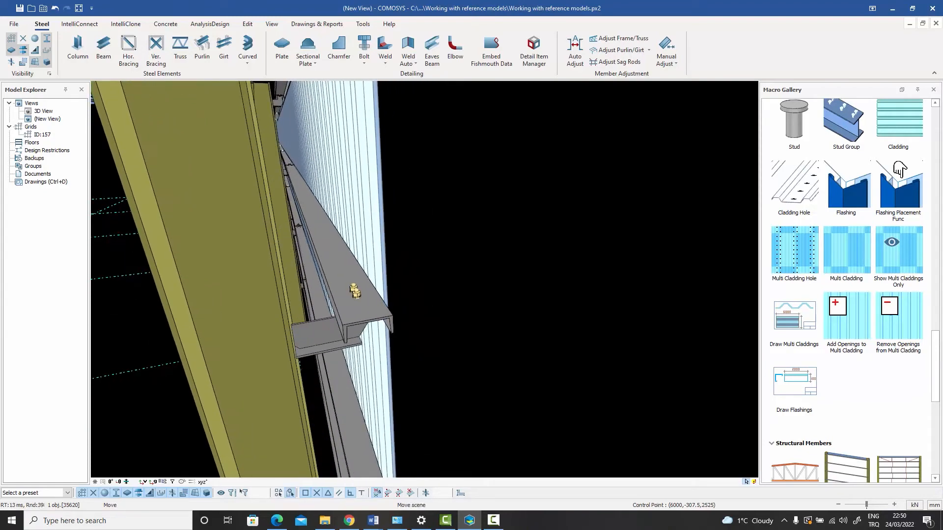
pyautogui.scroll(3, 333, 324)
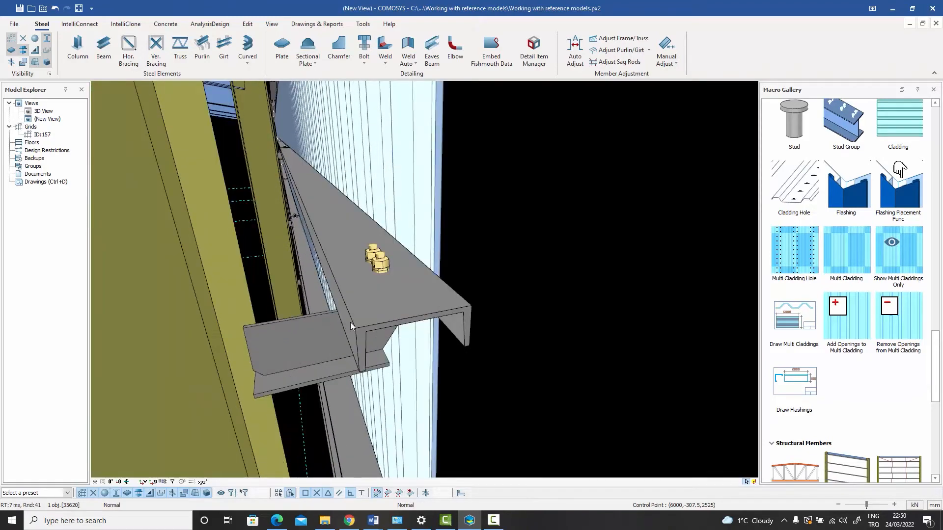
pyautogui.scroll(-5, 375, 320)
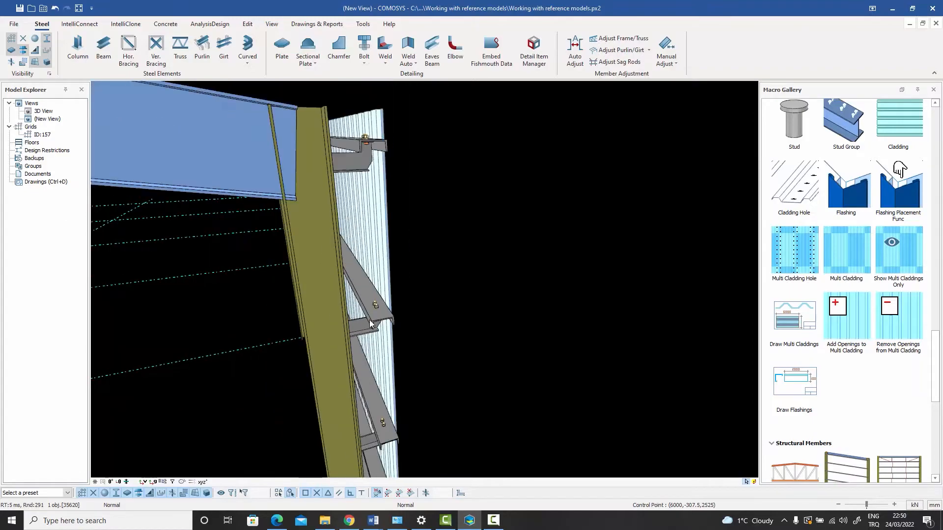
pyautogui.keyDown('ctrl'); pyautogui.moveTo(370, 320); pyautogui.dragTo(389, 298, button='middle'); pyautogui.keyUp('ctrl')
pyautogui.scroll(4, 423, 223)
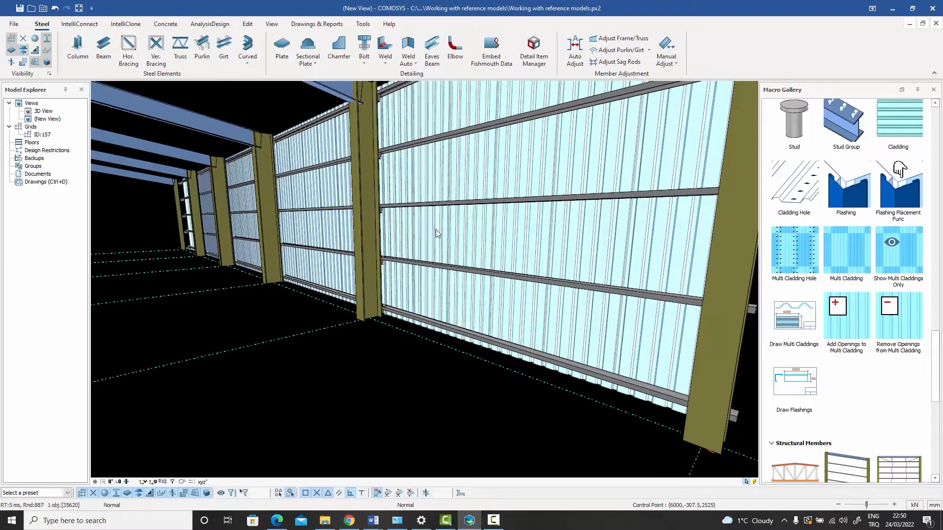
pyautogui.moveTo(459, 225); pyautogui.dragTo(441, 279, button='middle')
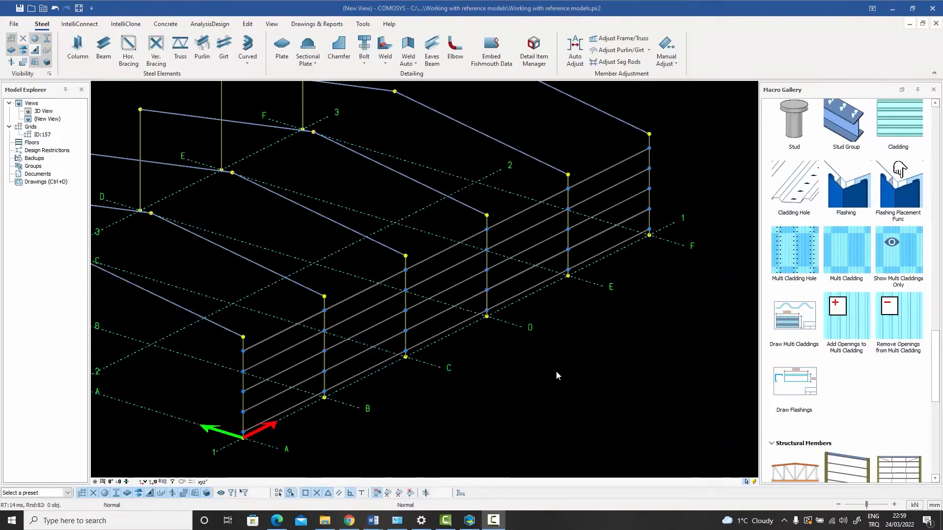
# - Select the five girts between grid lines C and D on axis 1 of the wireframe model and clear the selection
pyautogui.moveTo(543, 375); pyautogui.dragTo(558, 379, button='middle')
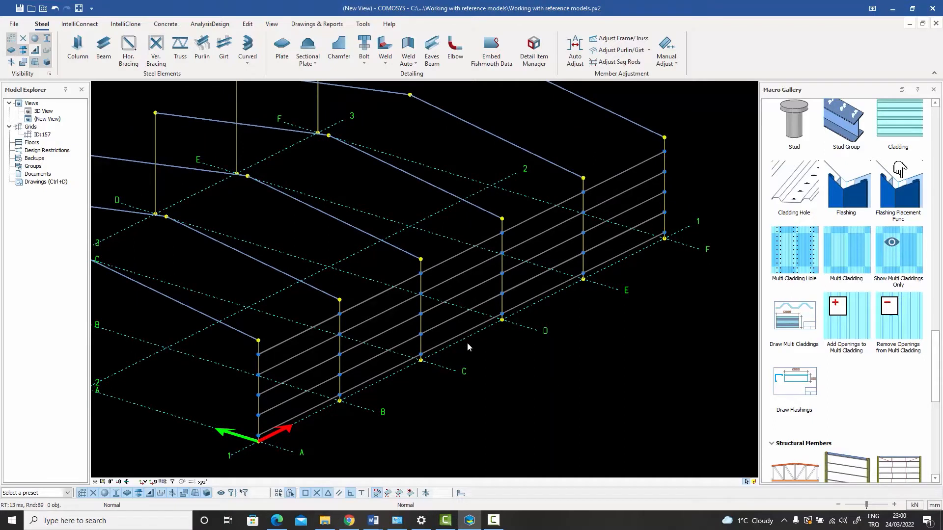
pyautogui.moveTo(467, 343); pyautogui.dragTo(475, 272)
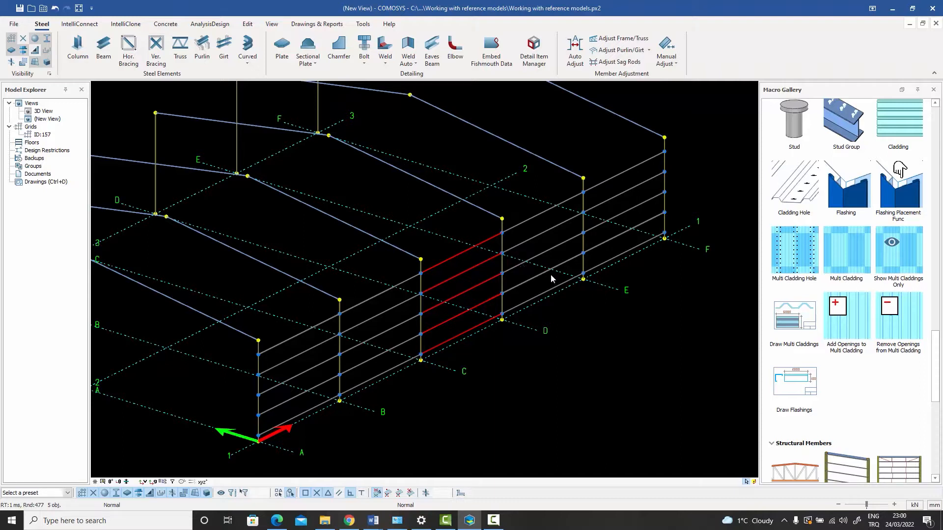
pyautogui.click(565, 325)
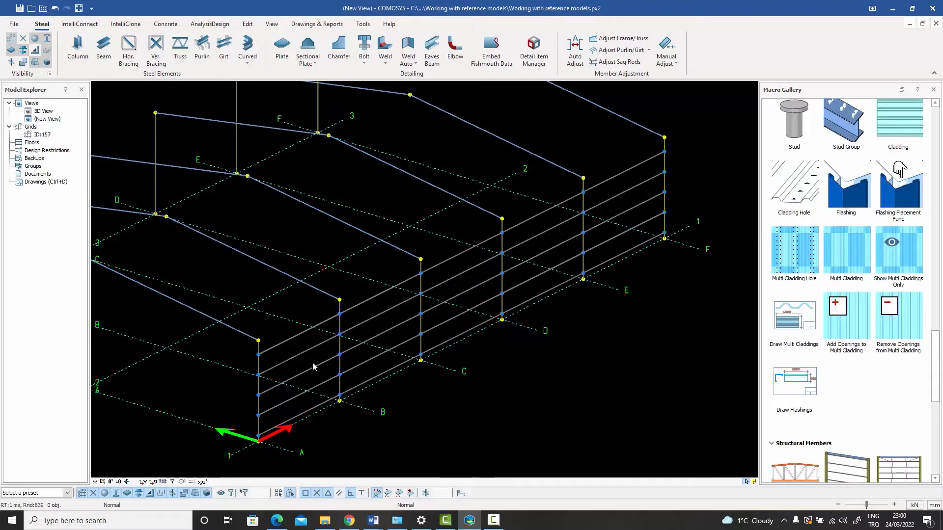
# - Show the members as solid profiles and examine how the girts meet the columns along axis 1
pyautogui.scroll(-1, 345, 339)
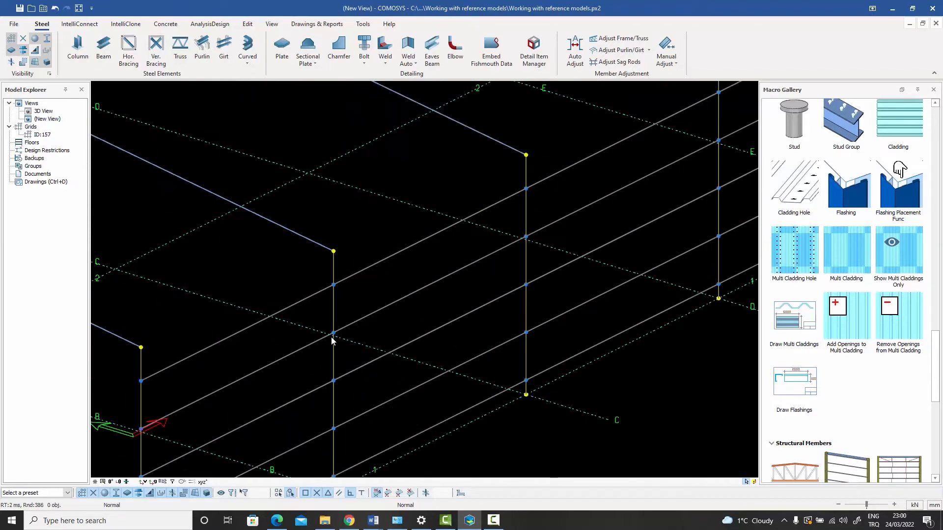
pyautogui.scroll(-1, 337, 330)
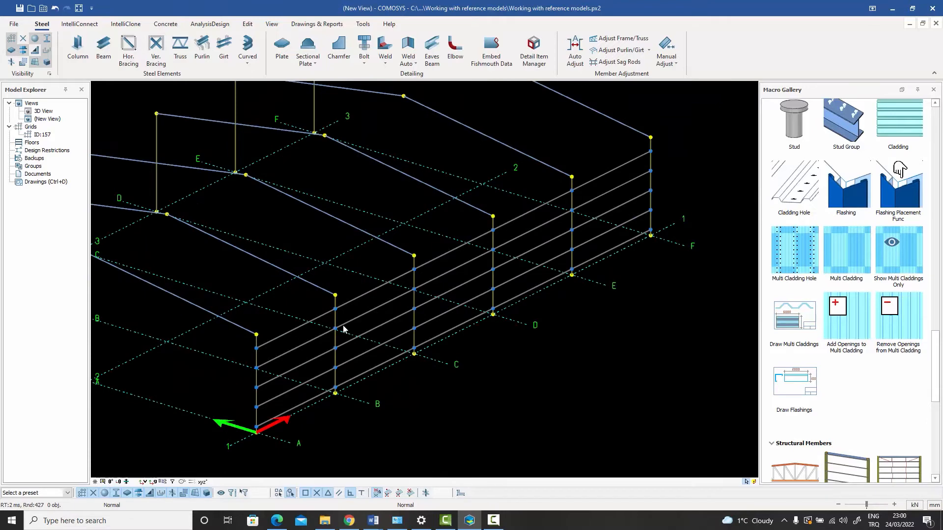
pyautogui.moveTo(344, 329); pyautogui.dragTo(342, 300, button='middle')
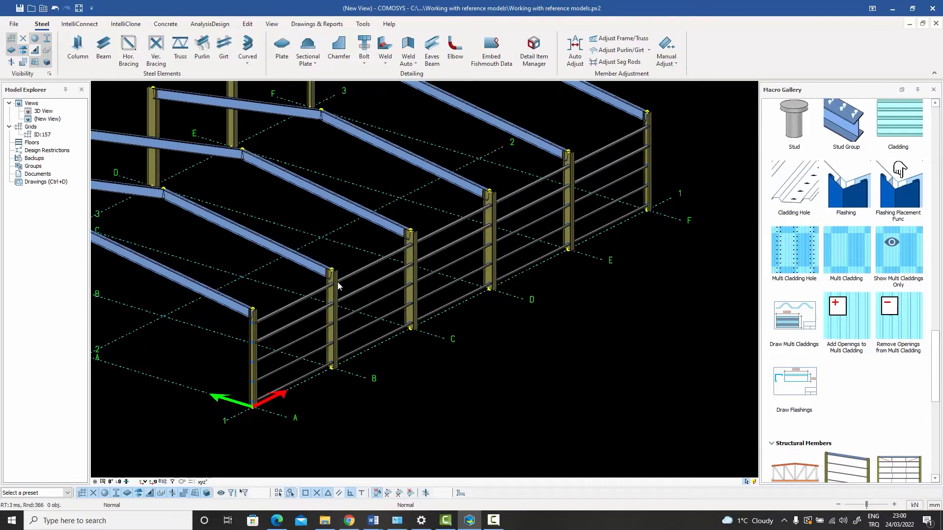
pyautogui.scroll(3, 351, 291)
pyautogui.scroll(3, 352, 291)
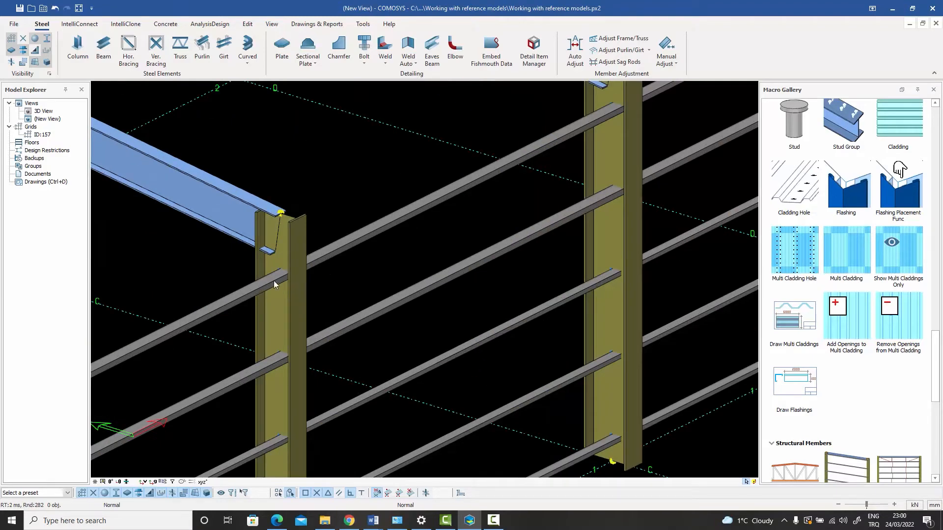
pyautogui.scroll(-5, 329, 267)
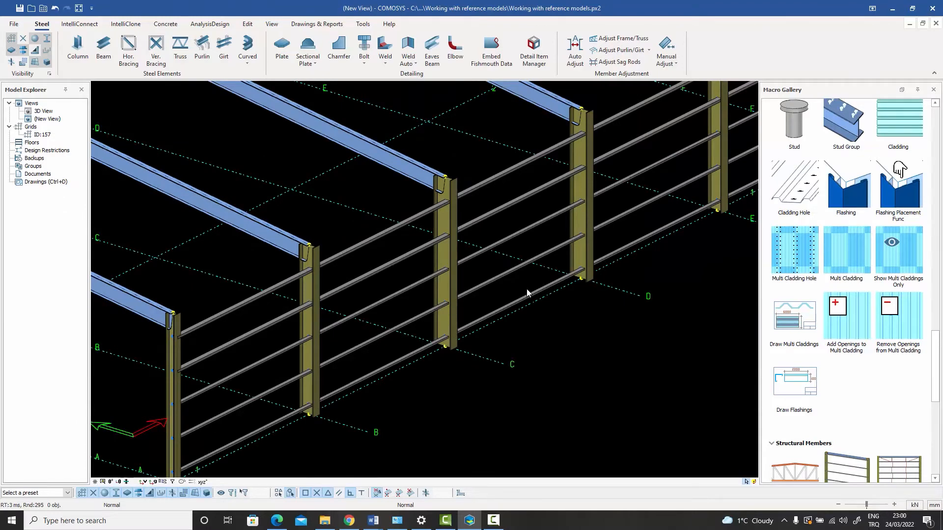
pyautogui.scroll(-1, 527, 289)
pyautogui.moveTo(592, 202); pyautogui.dragTo(504, 244, button='middle')
pyautogui.scroll(2, 453, 260)
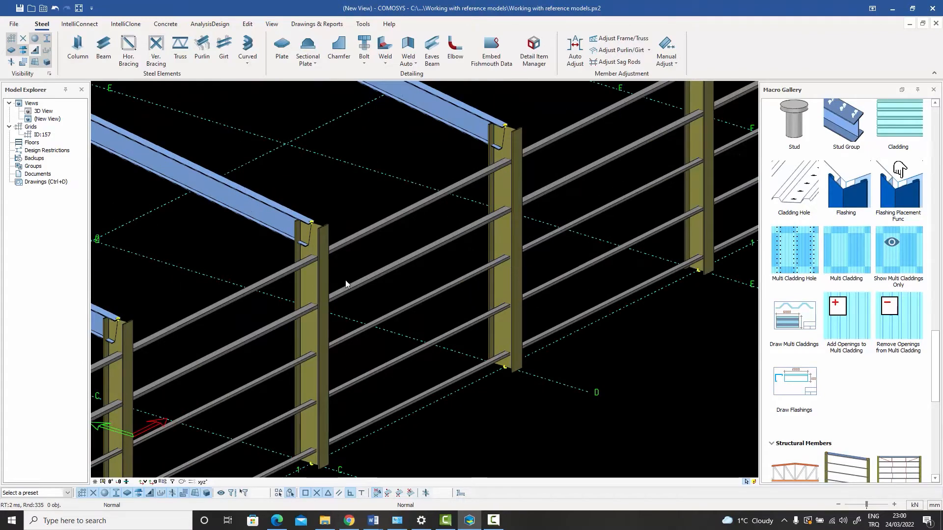
# - Select the column at grid C on axis 1, replace it with the second girt from the top between C and D, and examine the wall
pyautogui.click(324, 281)
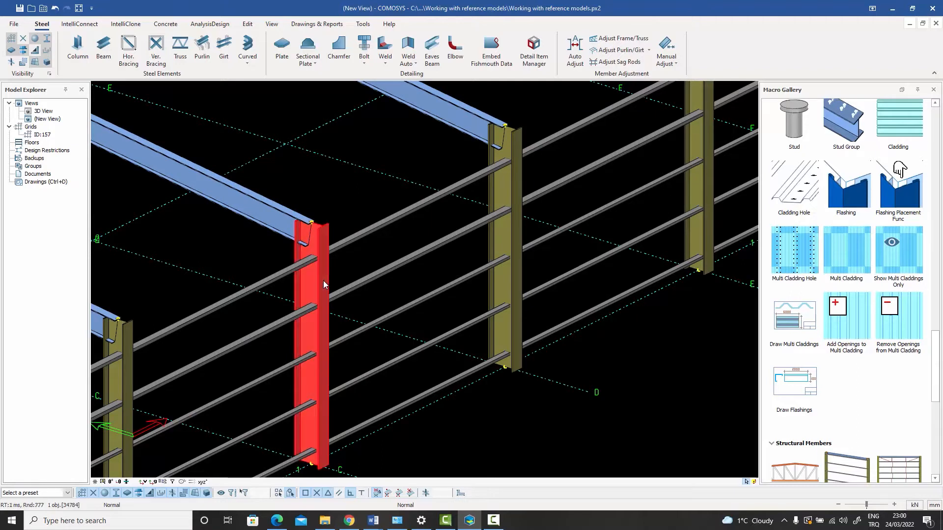
pyautogui.click(352, 293)
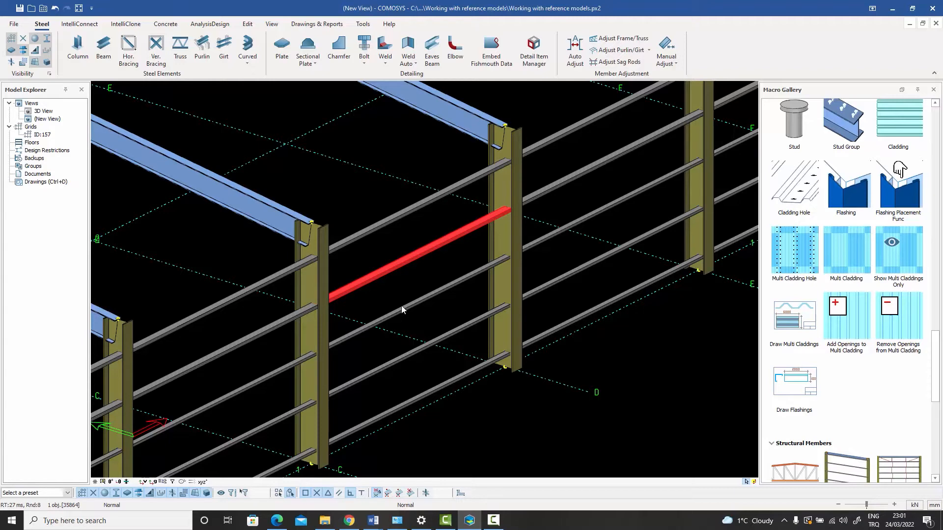
pyautogui.scroll(2, 402, 306)
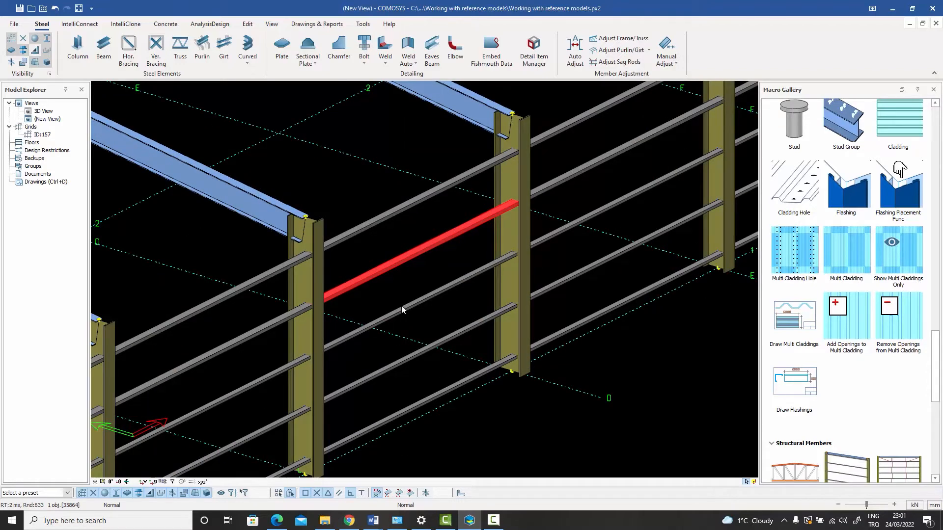
pyautogui.moveTo(401, 305); pyautogui.dragTo(525, 227, button='middle')
pyautogui.scroll(-5, 475, 293)
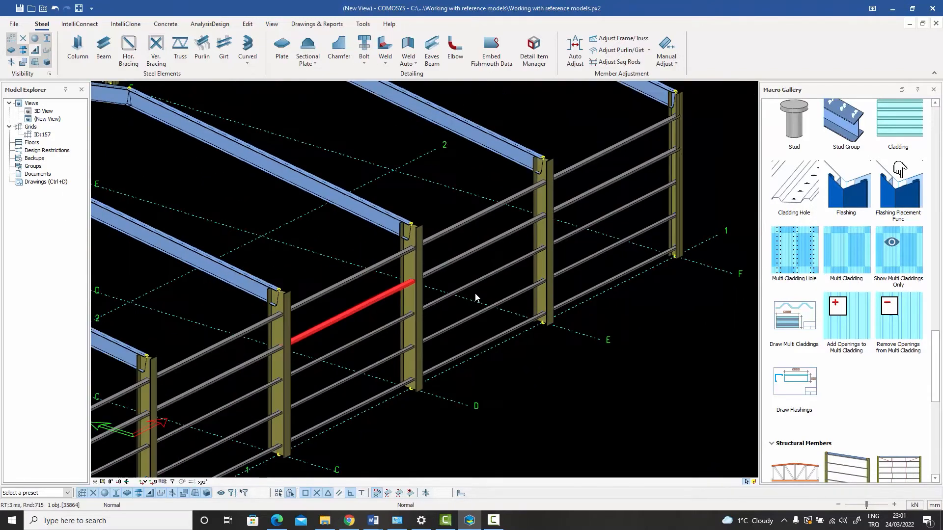
pyautogui.moveTo(476, 293); pyautogui.dragTo(564, 242, button='middle')
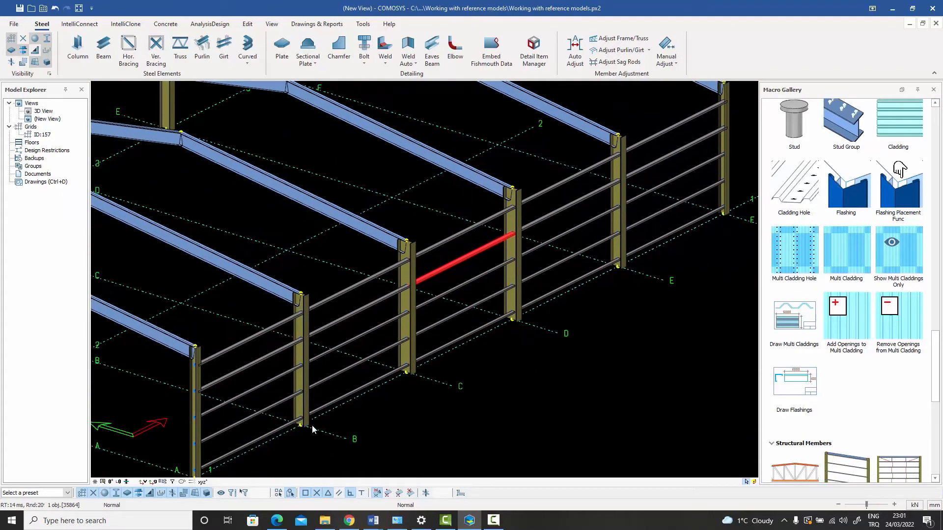
# - Switch to the plan view and examine the girts' position relative to the column at grid B on axis 1
pyautogui.click(112, 488)
pyautogui.scroll(-3, 307, 346)
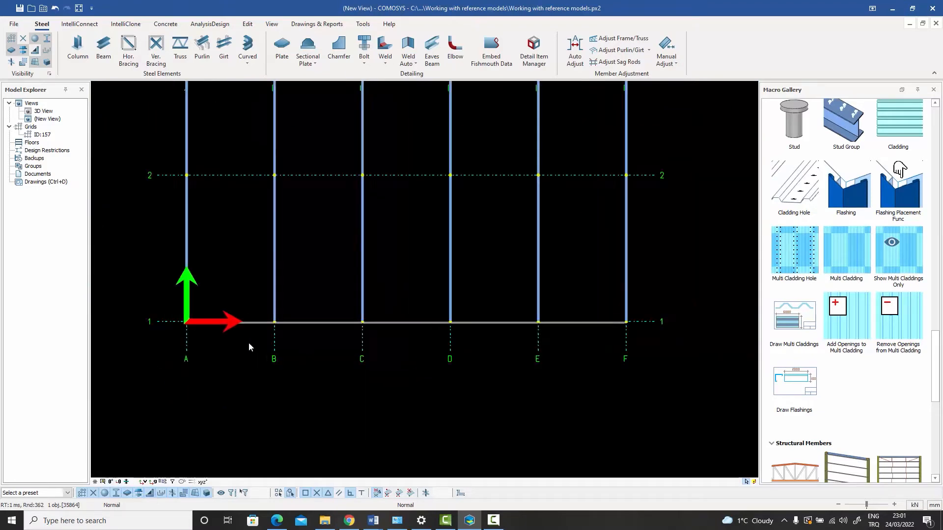
pyautogui.scroll(3, 261, 324)
pyautogui.scroll(2, 290, 311)
pyautogui.scroll(-2, 290, 312)
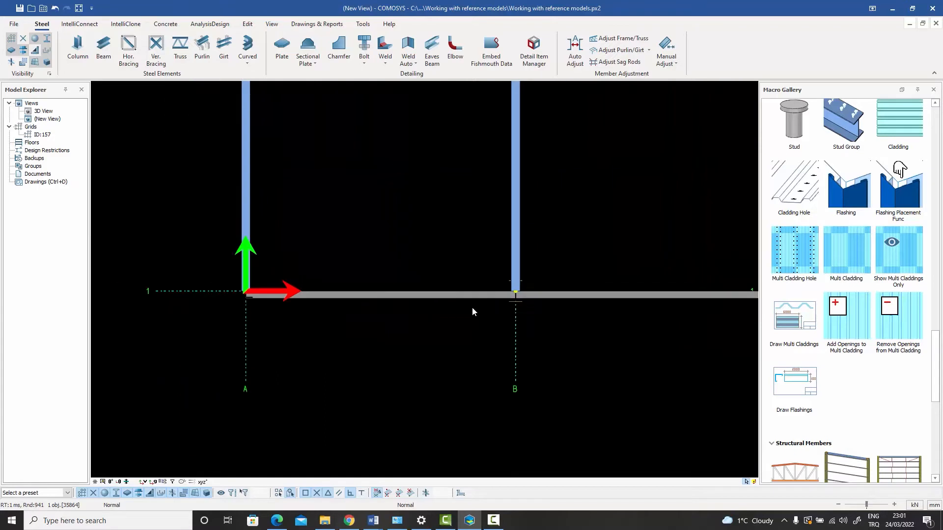
pyautogui.scroll(5, 520, 305)
pyautogui.scroll(5, 550, 300)
pyautogui.scroll(-2, 569, 307)
pyautogui.moveTo(572, 307); pyautogui.dragTo(225, 357, button='middle')
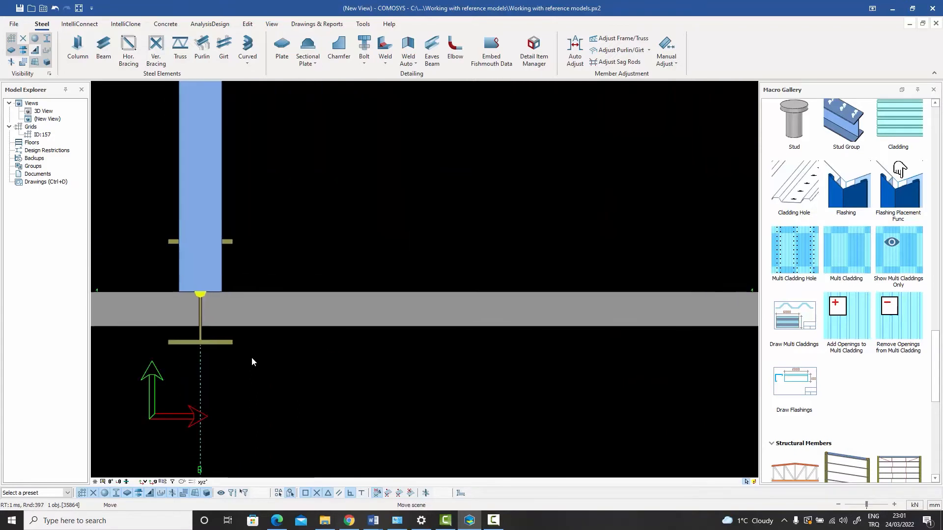
# - Check the profile properties of the column at grid C on axis 1 and close them without changes
pyautogui.scroll(-3, 305, 352)
pyautogui.moveTo(673, 378); pyautogui.dragTo(238, 366, button='middle')
pyautogui.scroll(3, 387, 340)
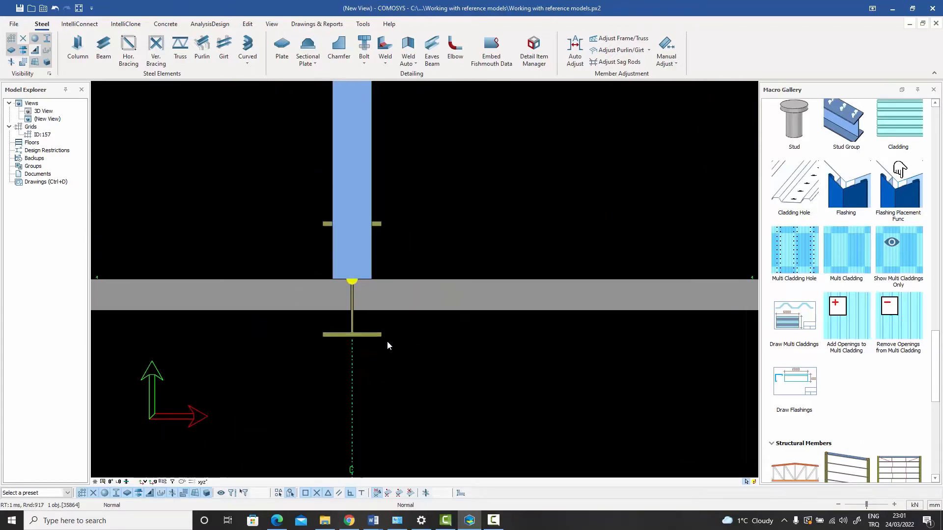
pyautogui.doubleClick(370, 334)
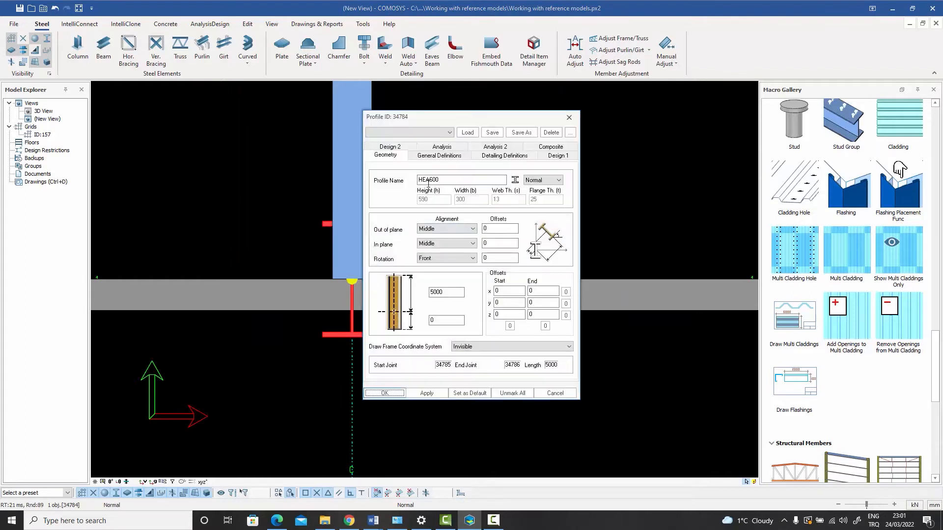
pyautogui.click(555, 393)
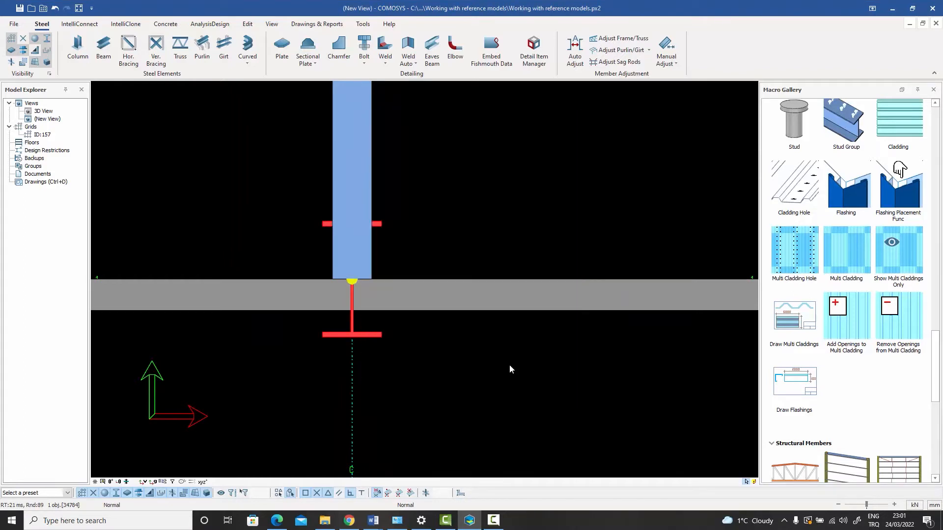
# - Select all girts along axis 1 from grid A to grid F in the plan view
pyautogui.scroll(-3, 509, 365)
pyautogui.scroll(-5, 501, 365)
pyautogui.scroll(4, 386, 366)
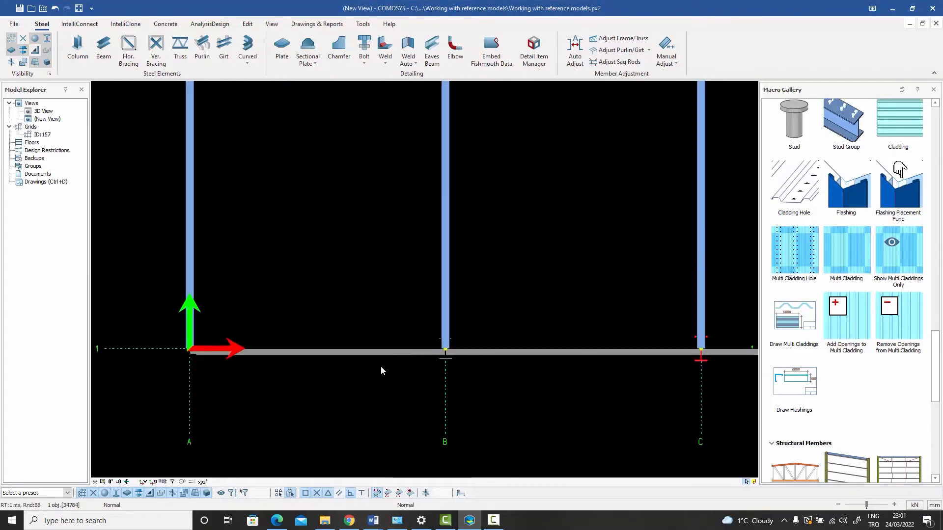
pyautogui.moveTo(530, 375); pyautogui.dragTo(515, 325)
pyautogui.scroll(-3, 538, 369)
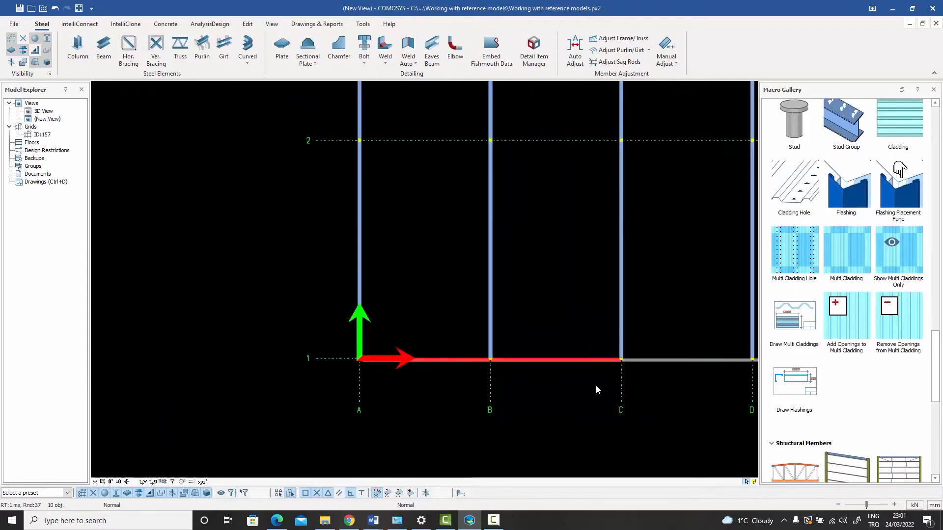
pyautogui.moveTo(672, 376); pyautogui.dragTo(469, 349, button='middle')
pyautogui.moveTo(496, 347); pyautogui.dragTo(461, 303)
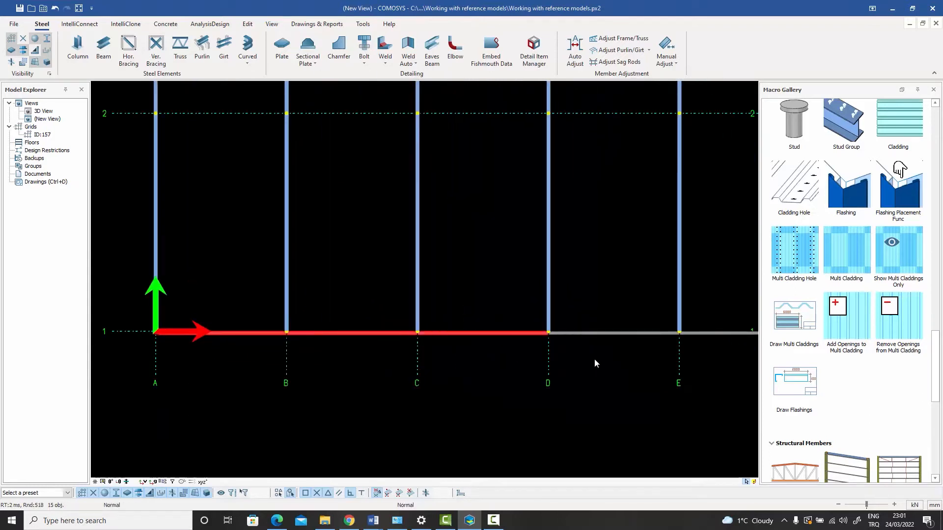
pyautogui.moveTo(614, 360); pyautogui.dragTo(592, 314)
pyautogui.scroll(-2, 621, 385)
pyautogui.moveTo(700, 371); pyautogui.dragTo(601, 365, button='middle')
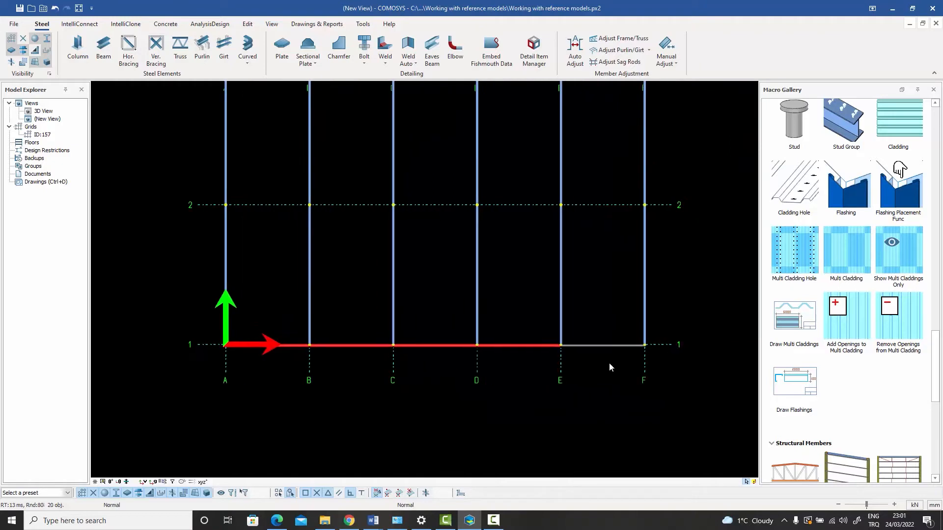
pyautogui.moveTo(609, 362); pyautogui.dragTo(588, 329)
# - Move the selected girts linearly by -295 mm in Y, picking the distance from the column joint at C to the flange's outer face
pyautogui.scroll(6, 395, 344)
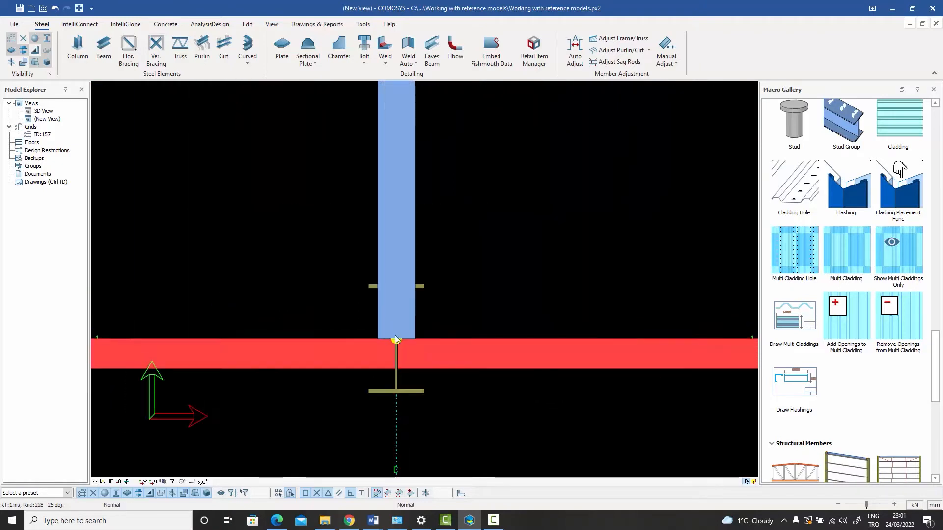
pyautogui.moveTo(407, 339); pyautogui.dragTo(461, 284, button='middle')
pyautogui.scroll(3, 460, 286)
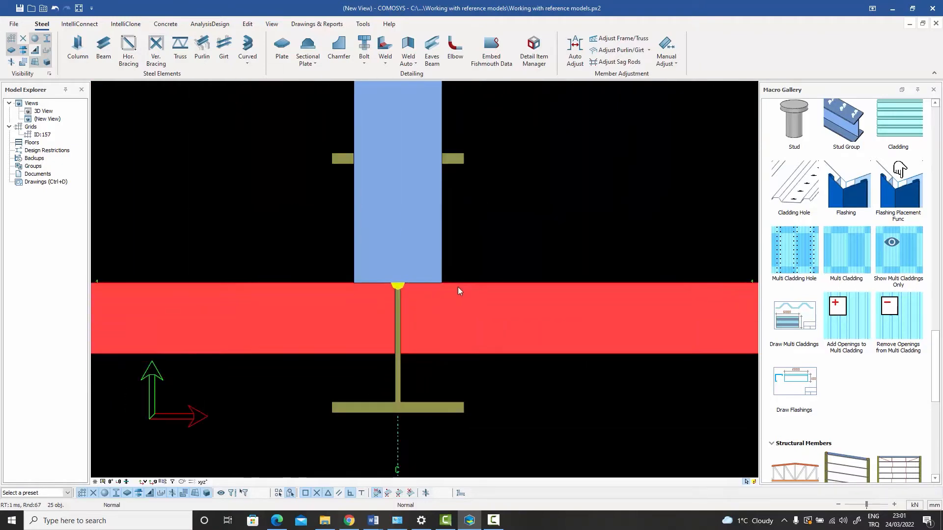
pyautogui.rightClick(490, 245)
pyautogui.moveTo(538, 378)
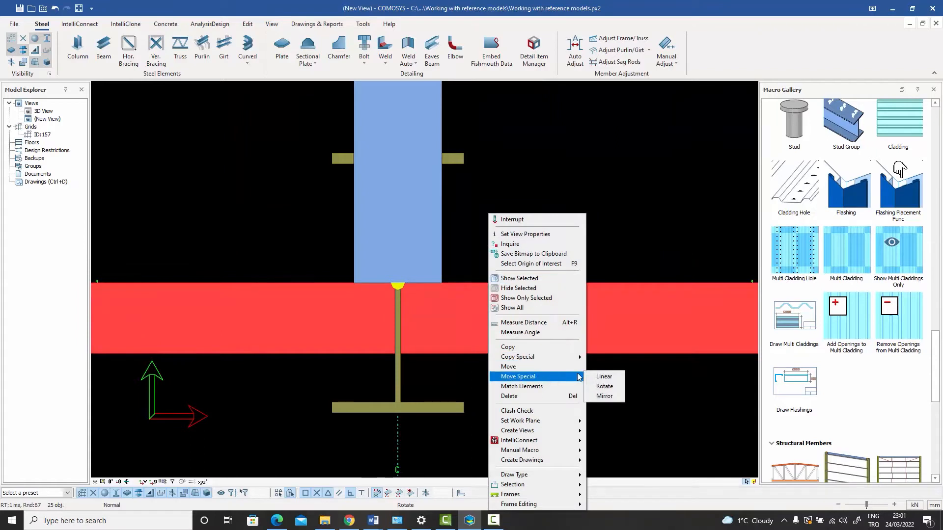
pyautogui.click(614, 380)
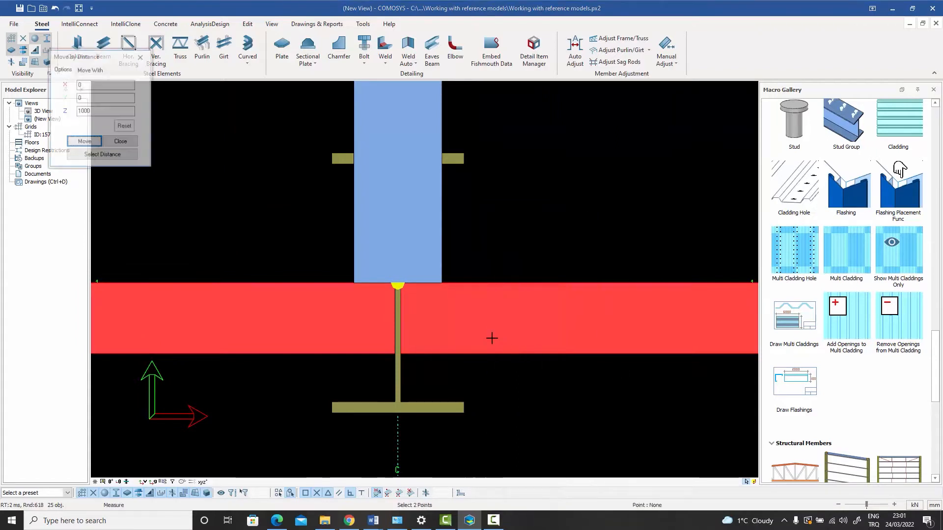
pyautogui.click(397, 284)
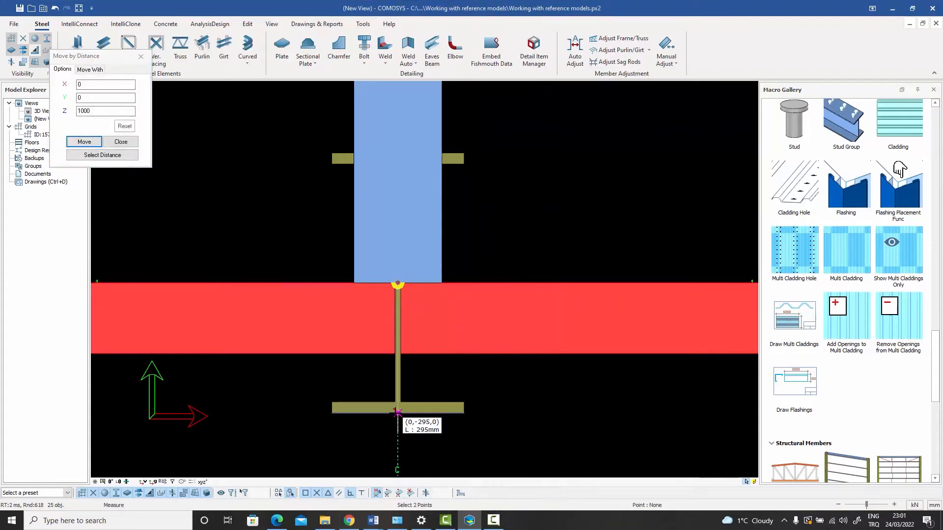
pyautogui.click(398, 412)
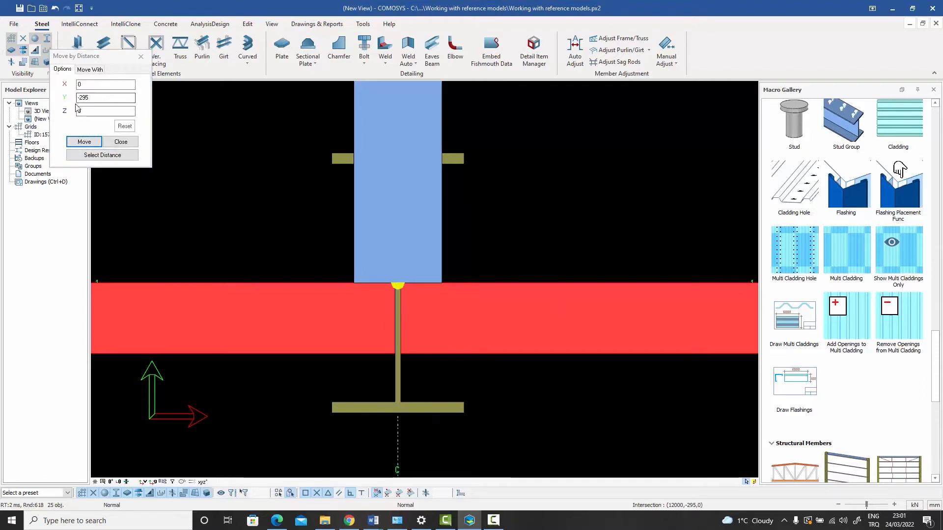
pyautogui.click(84, 141)
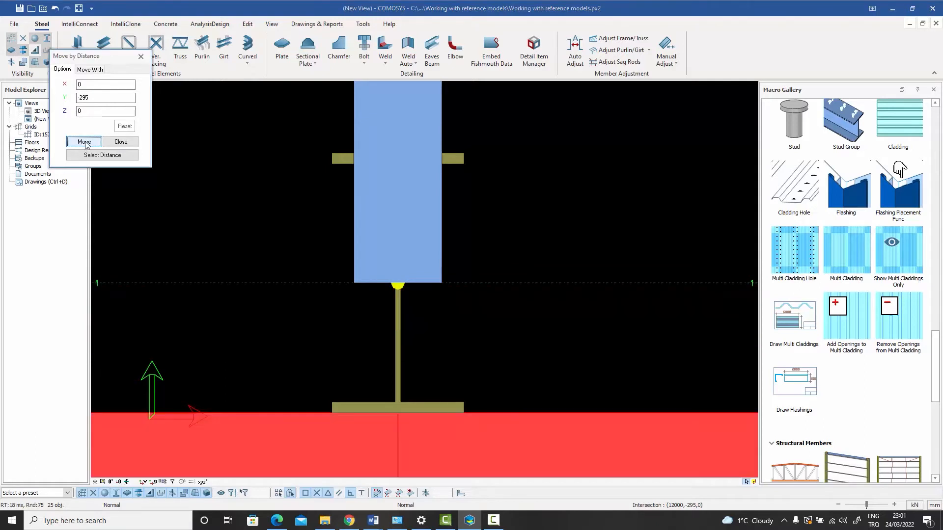
pyautogui.click(120, 141)
# - Examine the moved girts' position against the outer flanges of the columns at grids C and B
pyautogui.scroll(-3, 276, 235)
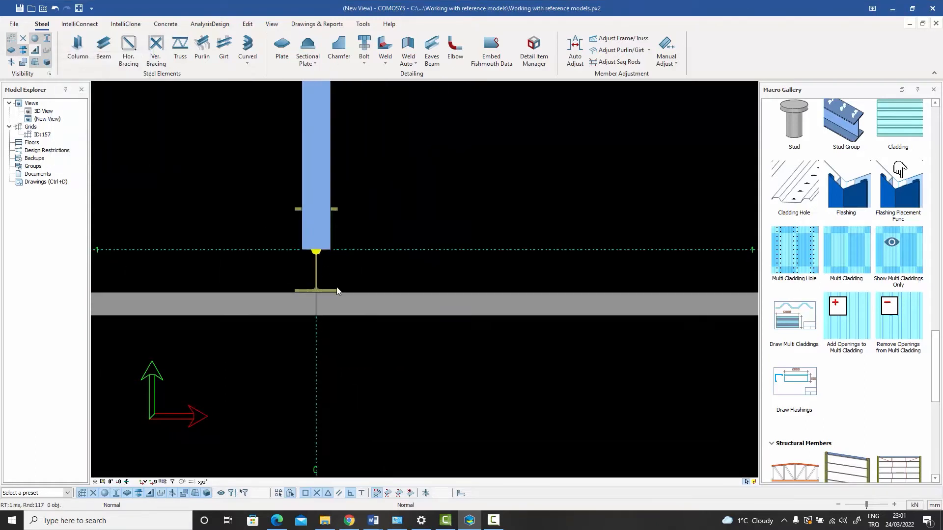
pyautogui.scroll(1, 326, 308)
pyautogui.scroll(1, 326, 304)
pyautogui.scroll(-2, 324, 303)
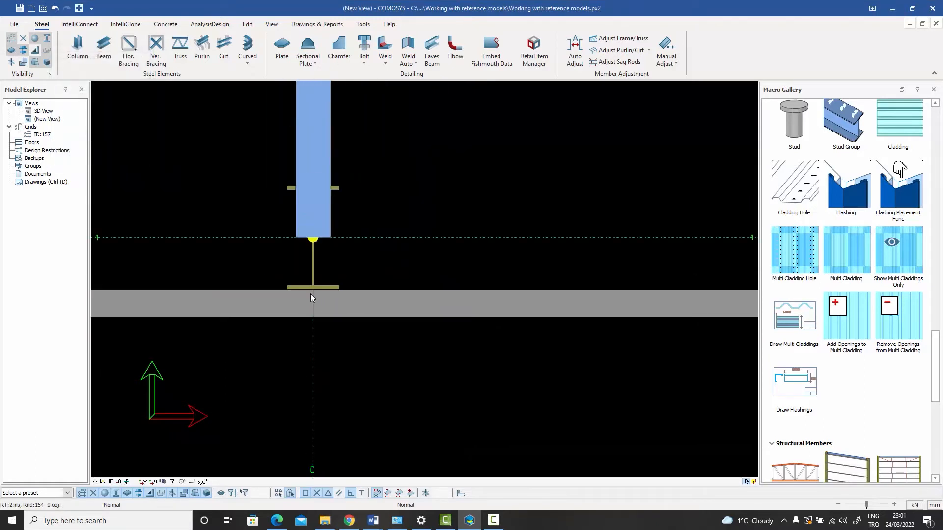
pyautogui.scroll(2, 310, 292)
pyautogui.scroll(2, 307, 288)
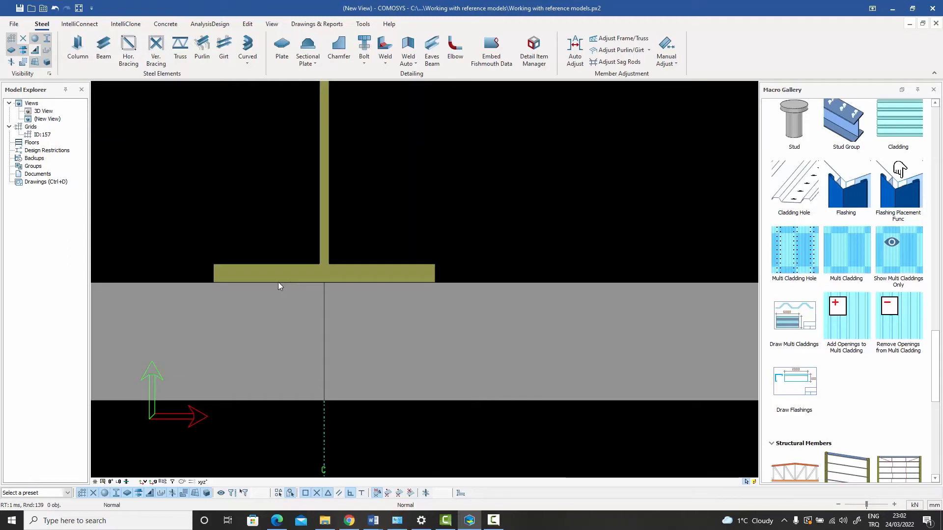
pyautogui.scroll(-5, 278, 281)
pyautogui.scroll(4, 278, 281)
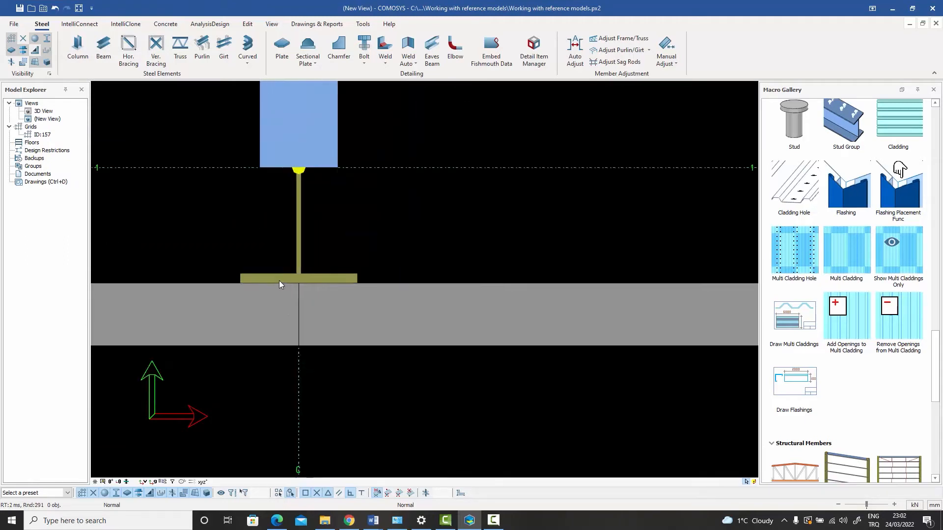
pyautogui.scroll(1, 279, 283)
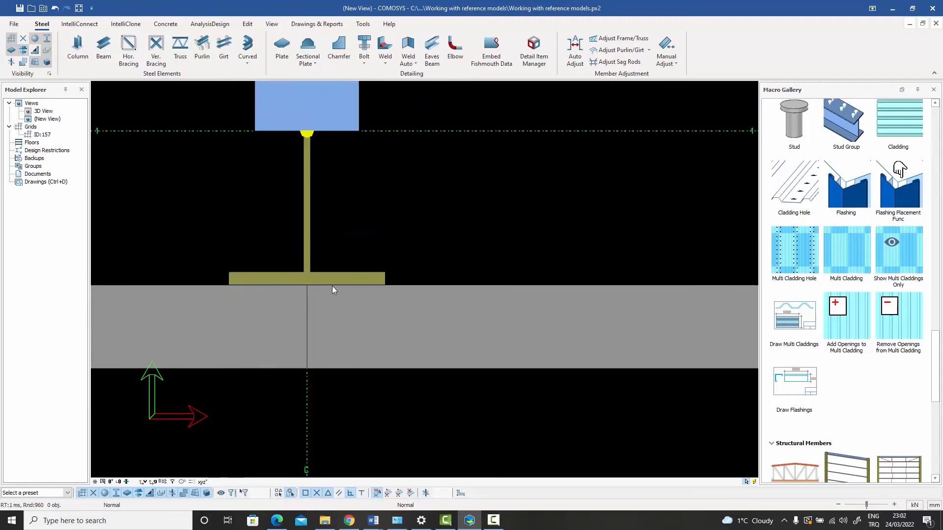
pyautogui.scroll(-6, 324, 294)
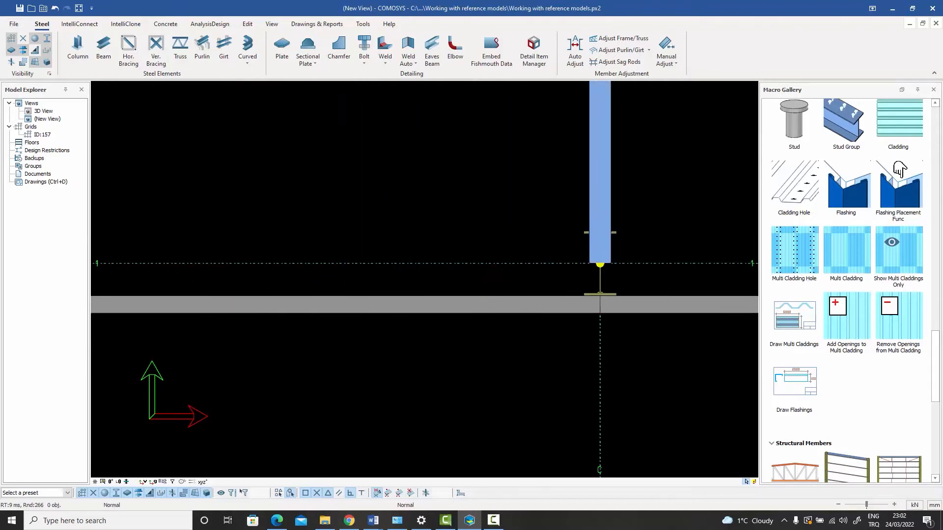
pyautogui.moveTo(201, 298); pyautogui.dragTo(395, 300, button='middle')
pyautogui.scroll(6, 382, 304)
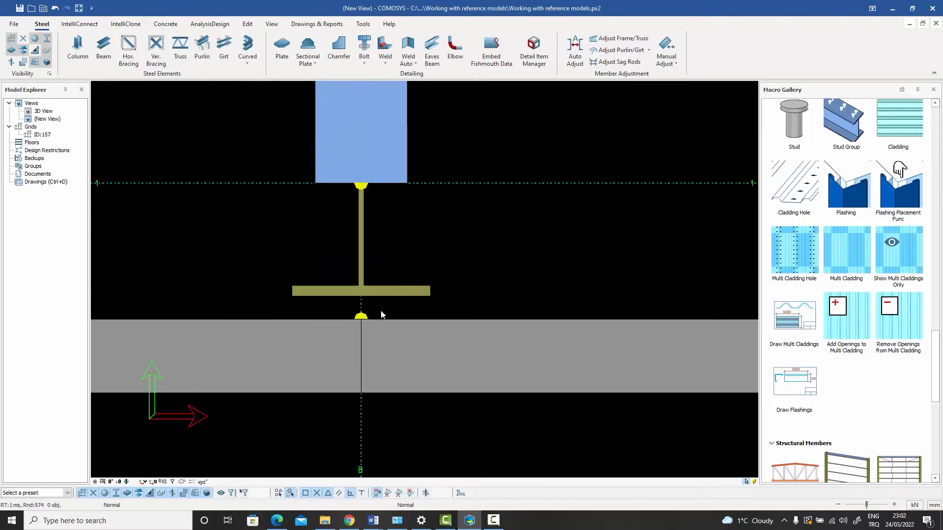
# - Examine the moved girts against the outer column flanges at grids B and A, in plan and in 3D
pyautogui.scroll(-6, 388, 310)
pyautogui.moveTo(385, 311); pyautogui.dragTo(221, 295, button='middle')
pyautogui.scroll(5, 226, 295)
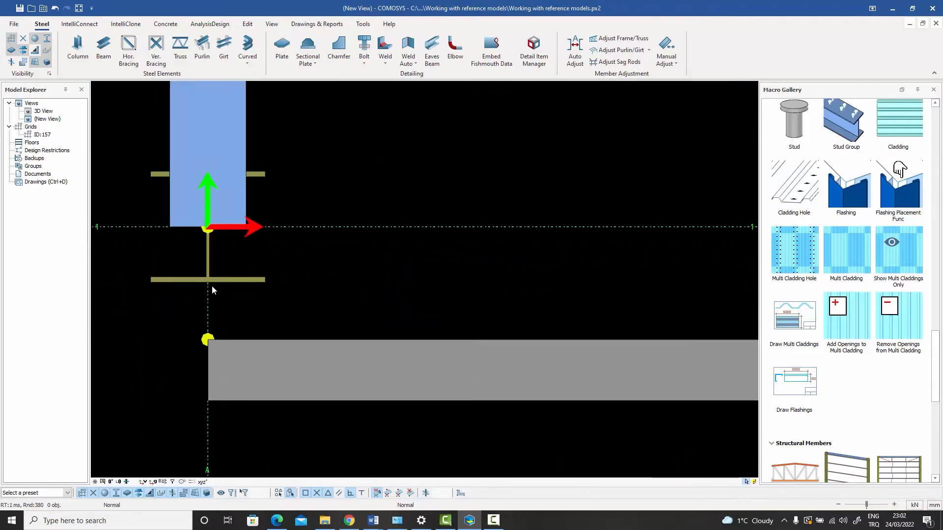
pyautogui.scroll(-8, 212, 287)
pyautogui.moveTo(316, 334); pyautogui.dragTo(307, 304, button='right')
pyautogui.moveTo(361, 315); pyautogui.dragTo(287, 353, button='middle')
pyautogui.moveTo(316, 352); pyautogui.dragTo(314, 345, button='right')
pyautogui.scroll(3, 400, 248)
pyautogui.scroll(1, 400, 247)
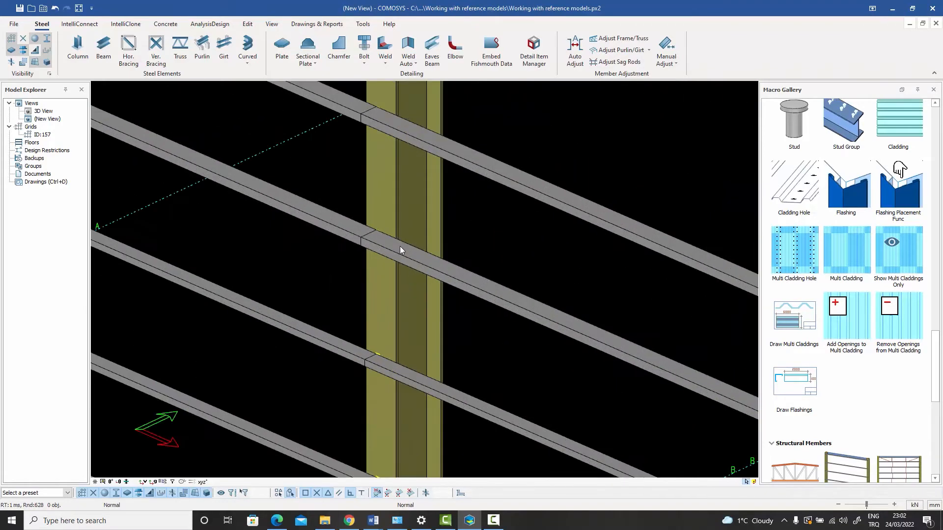
pyautogui.scroll(2, 400, 246)
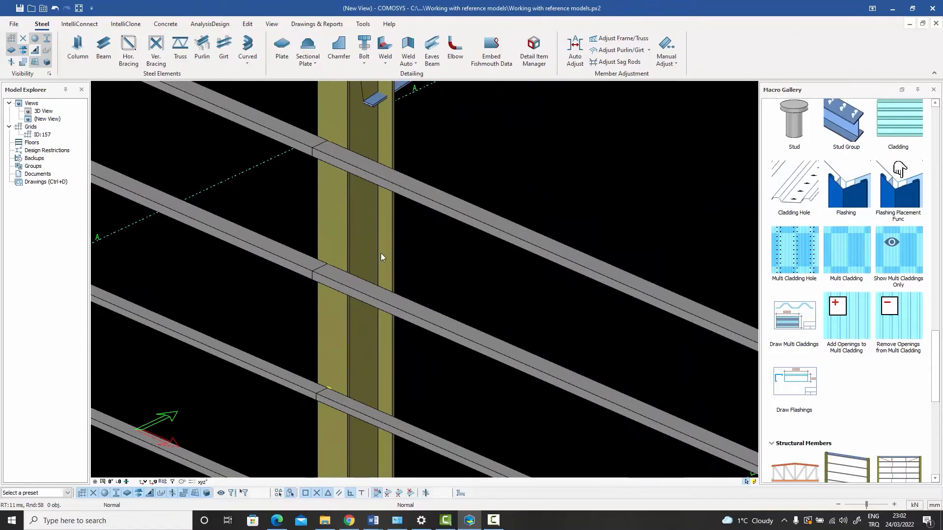
# - Start the Girt Connection macro with the support type set to Bracket Type Without Cut
pyautogui.moveTo(835, 262)
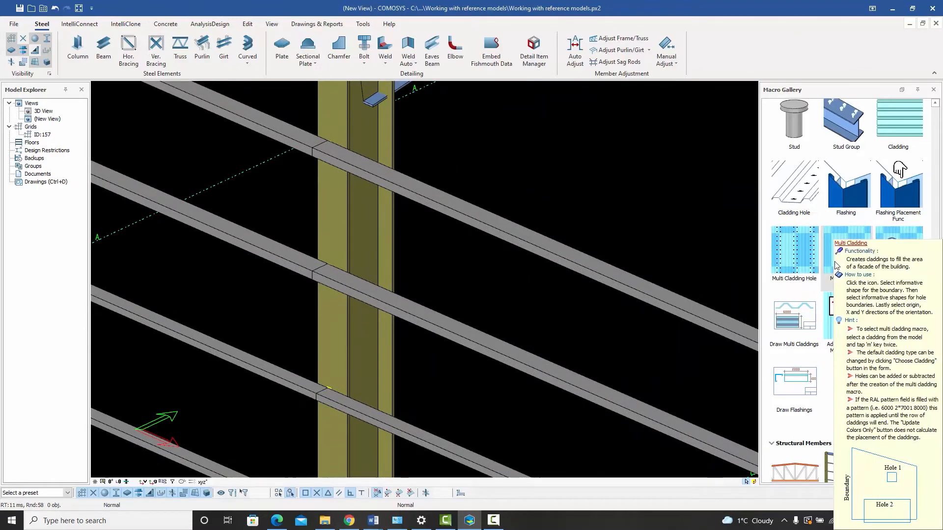
pyautogui.scroll(-10, 830, 260)
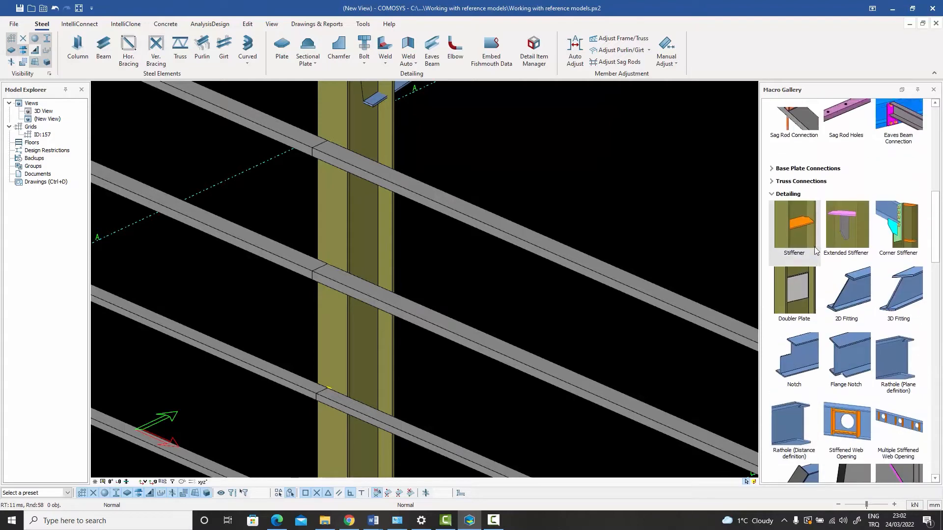
pyautogui.scroll(6, 814, 250)
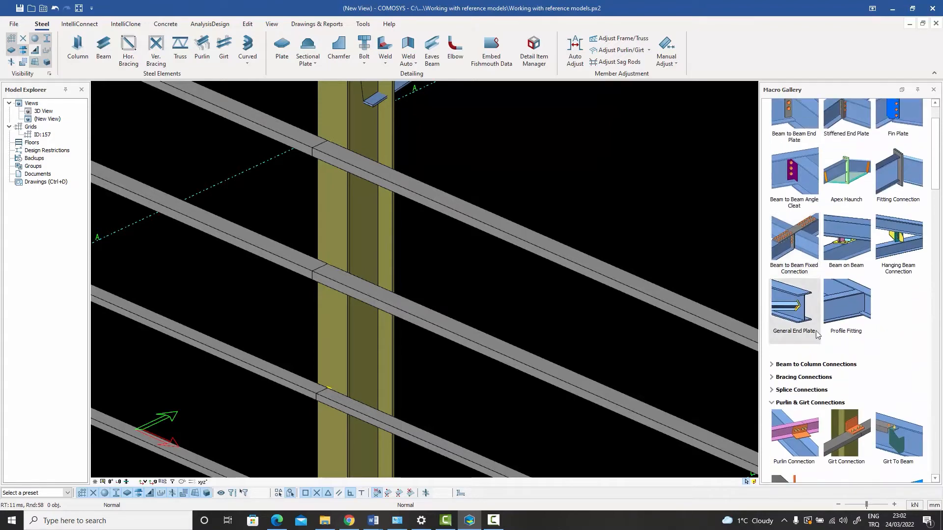
pyautogui.scroll(-3, 835, 314)
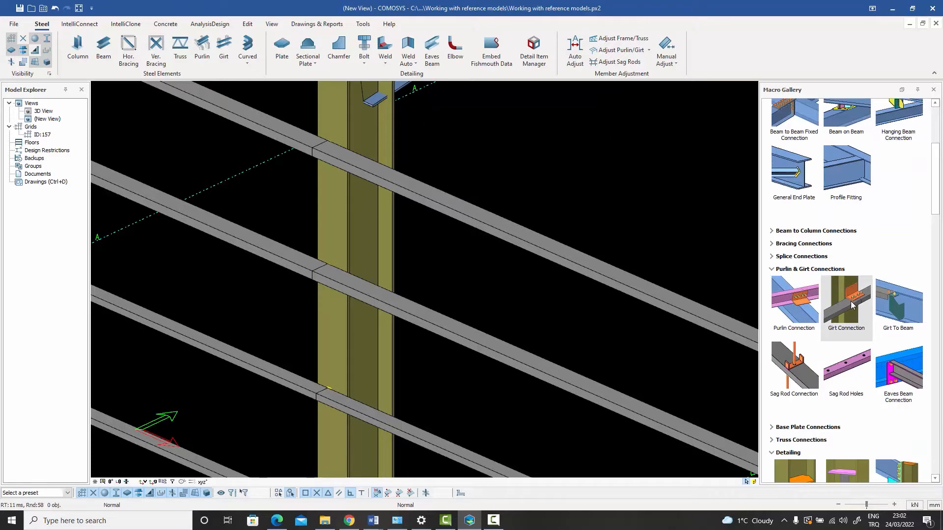
pyautogui.doubleClick(851, 305)
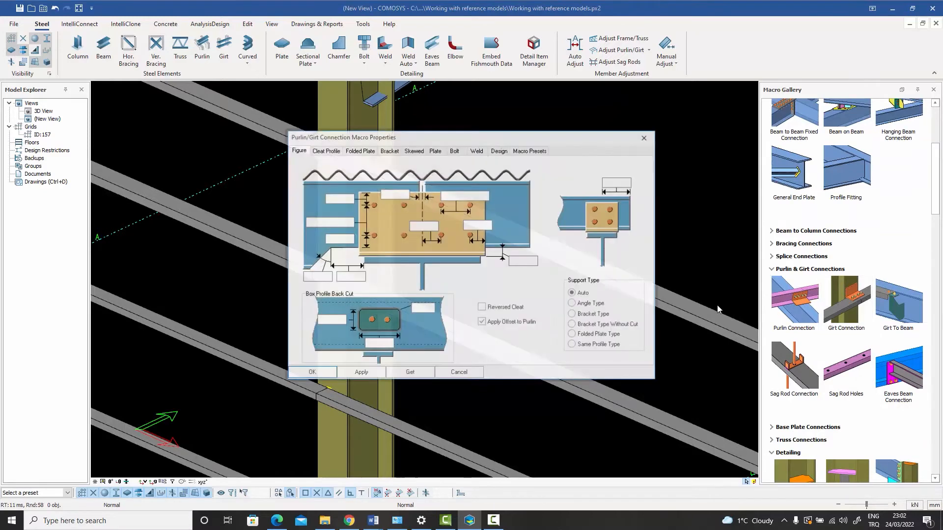
pyautogui.click(573, 324)
pyautogui.click(360, 373)
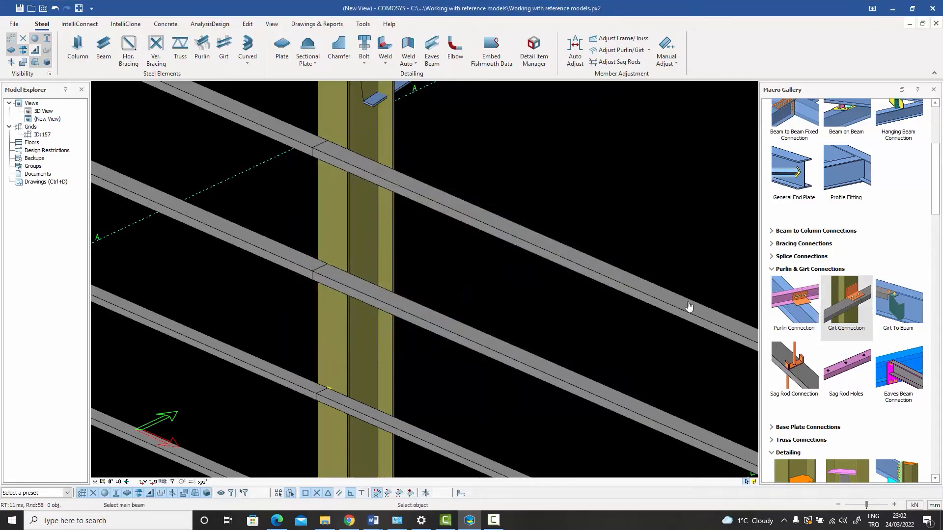
# - Connect the two second-highest girts meeting at the grid B column with the girt connection and inspect its bolts and bracket
pyautogui.click(352, 251)
pyautogui.click(299, 268)
pyautogui.click(338, 279)
pyautogui.scroll(5, 325, 272)
pyautogui.click(341, 268)
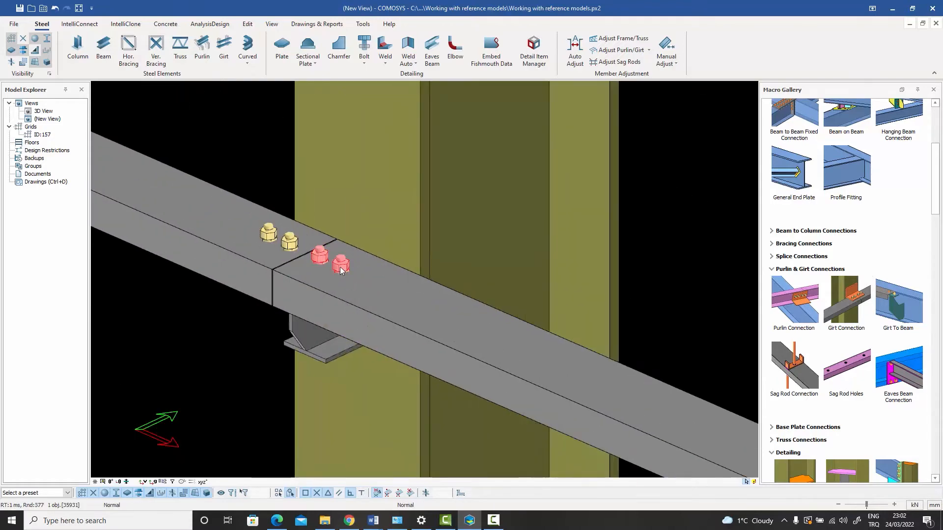
pyautogui.moveTo(340, 268)
pyautogui.mouseDown(button='middle')
pyautogui.moveTo(343, 202)
pyautogui.moveTo(356, 185)
pyautogui.moveTo(336, 265)
pyautogui.mouseUp(button='middle')
pyautogui.scroll(-5, 337, 268)
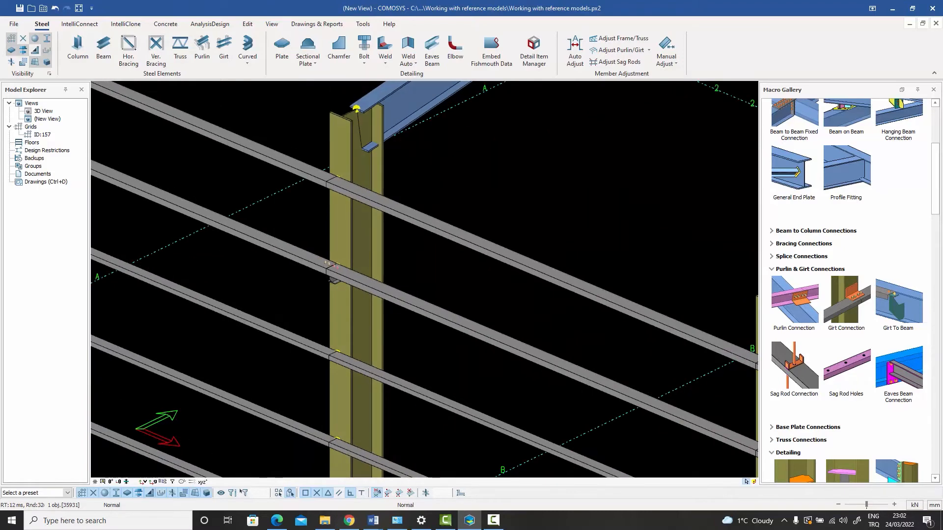
# - Display the members as centre lines and examine how the axis 1 girt joints sit relative to the column lines
pyautogui.press('Escape')
pyautogui.scroll(-5, 408, 270)
pyautogui.moveTo(431, 274); pyautogui.dragTo(381, 273, button='middle')
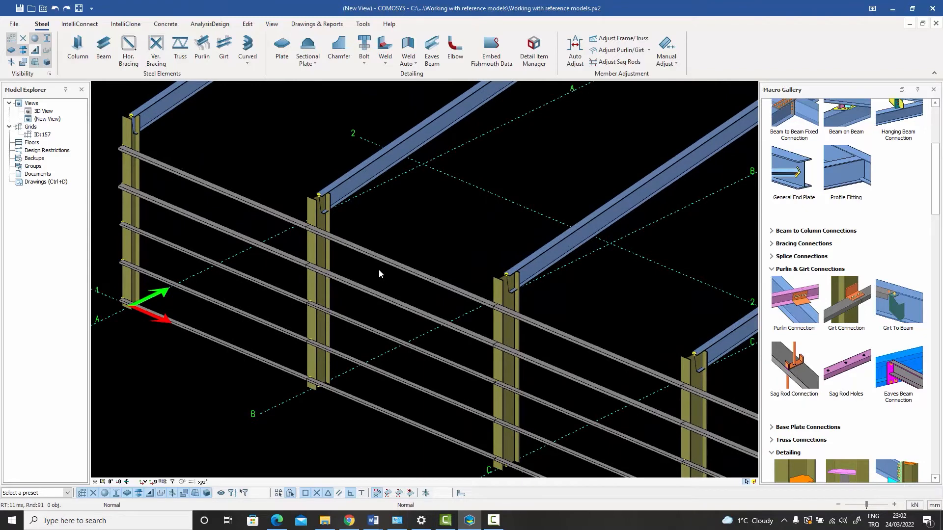
pyautogui.hotkey('ctrl', '2')
pyautogui.hotkey('ctrl', '1')
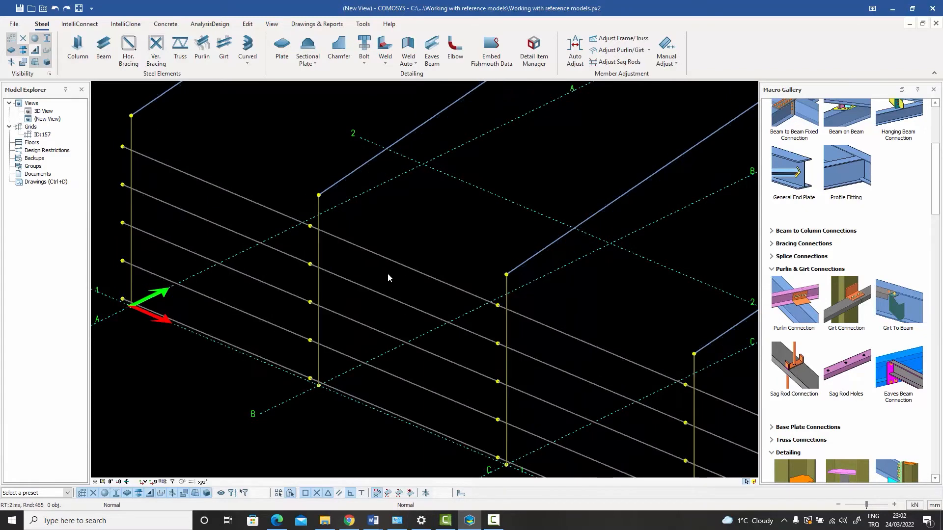
pyautogui.scroll(-1, 390, 273)
pyautogui.moveTo(391, 275)
pyautogui.keyDown('ctrl'); pyautogui.mouseDown(button='middle')
pyautogui.moveTo(303, 273)
pyautogui.moveTo(388, 279)
pyautogui.mouseUp(button='middle'); pyautogui.keyUp('ctrl')
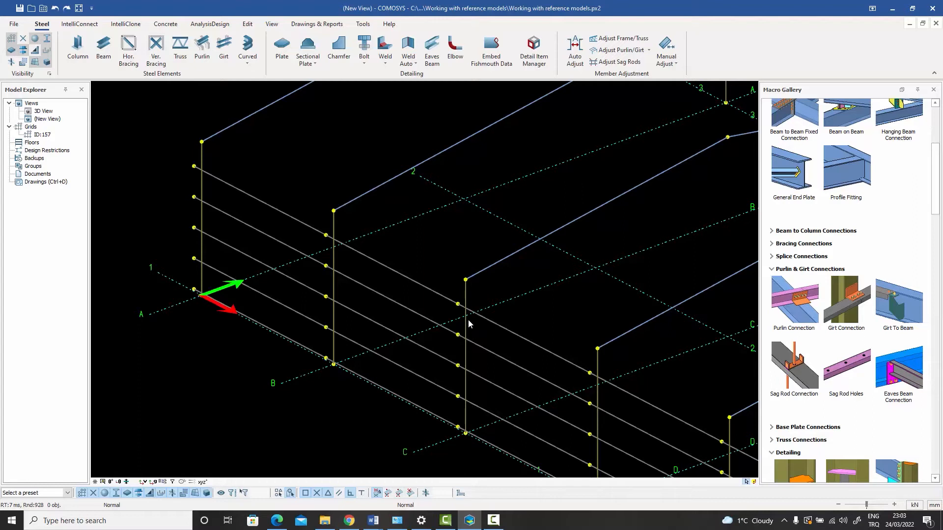
pyautogui.moveTo(465, 313); pyautogui.dragTo(420, 279, button='middle')
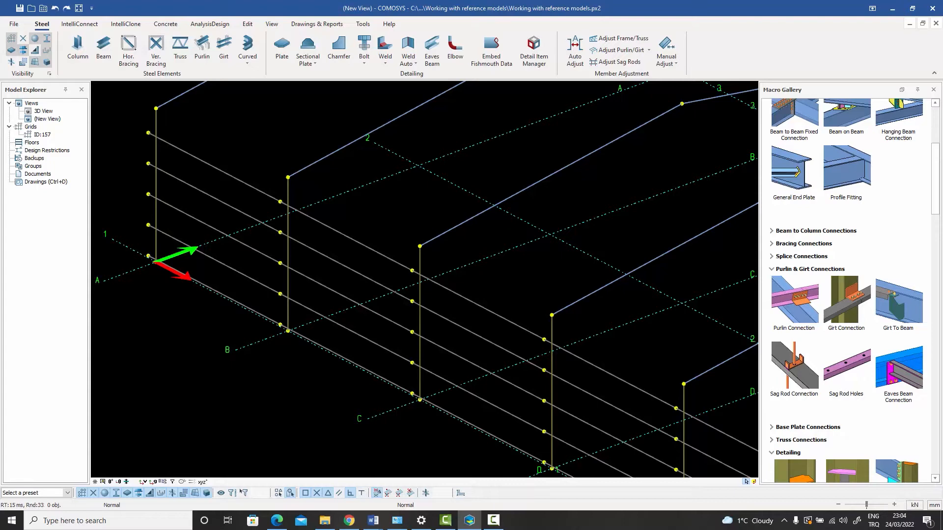
# - Return the members to solid display and examine the girts along the axis 1 columns
pyautogui.hotkey('ctrl', '2')
pyautogui.hotkey('ctrl', '3')
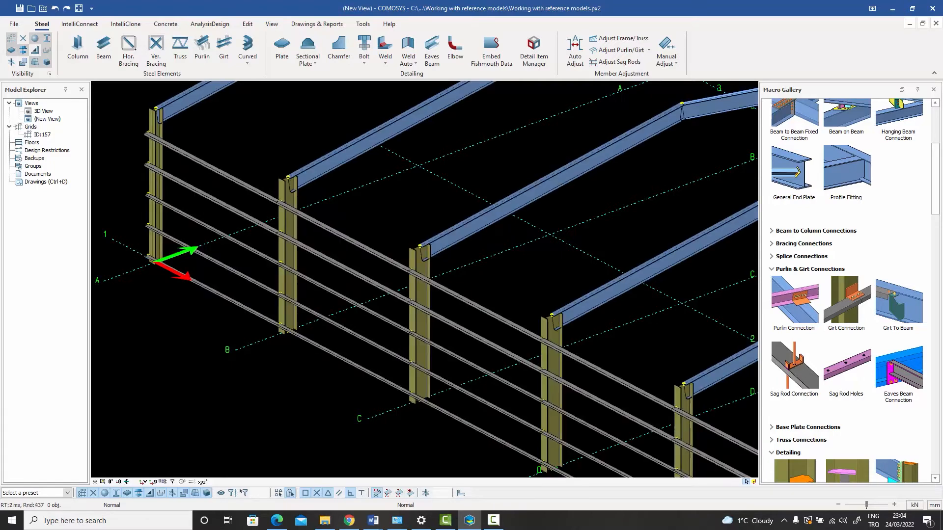
pyautogui.scroll(3, 427, 288)
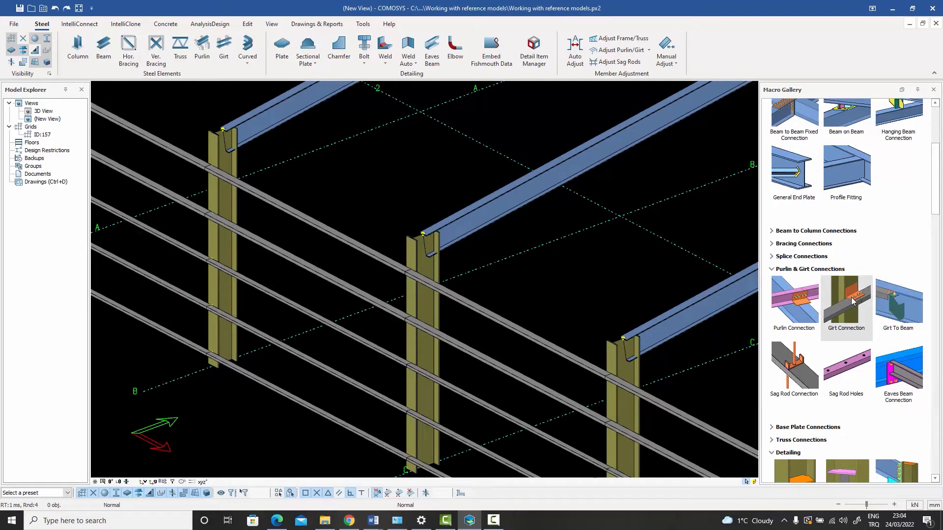
pyautogui.scroll(-3, 472, 214)
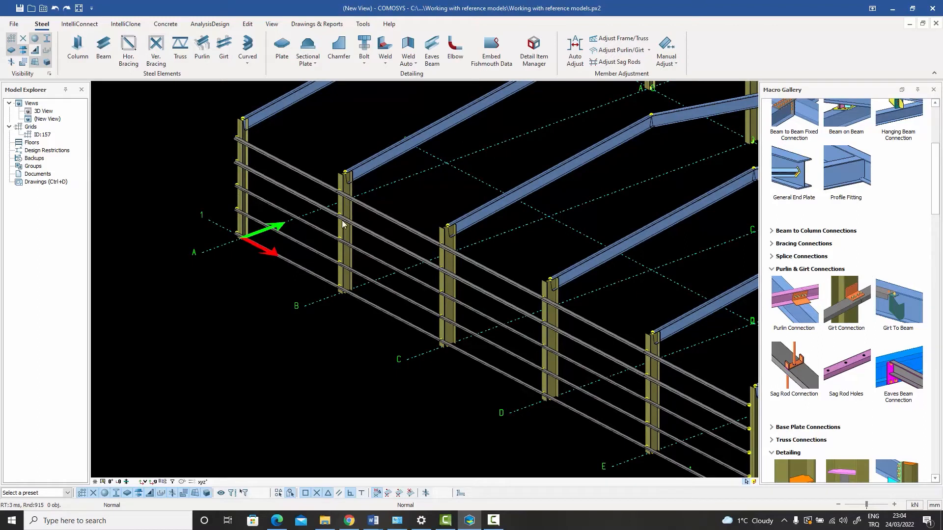
pyautogui.moveTo(412, 271); pyautogui.dragTo(439, 274, button='middle')
pyautogui.scroll(3, 391, 273)
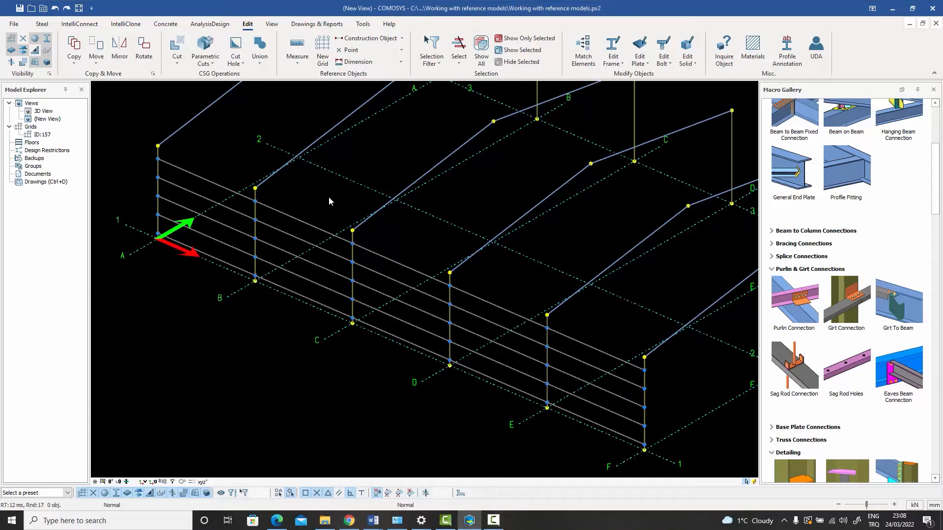
# - Check the profile size of the axis 1 column at grid C and close its properties without changes
pyautogui.scroll(3, 356, 271)
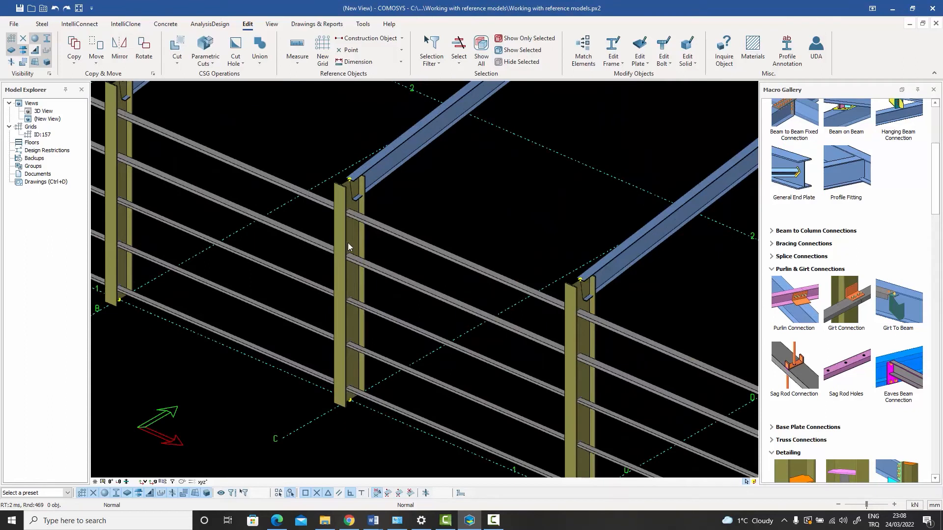
pyautogui.click(342, 229)
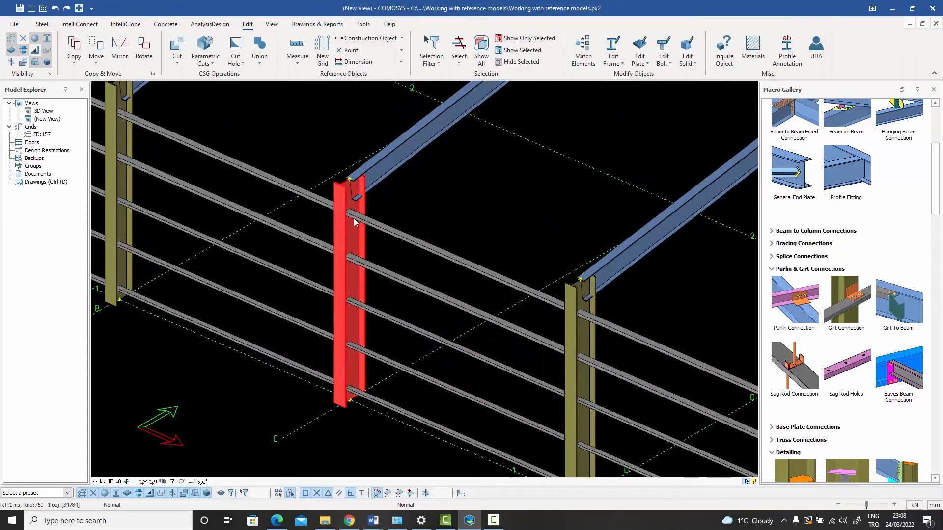
pyautogui.doubleClick(345, 234)
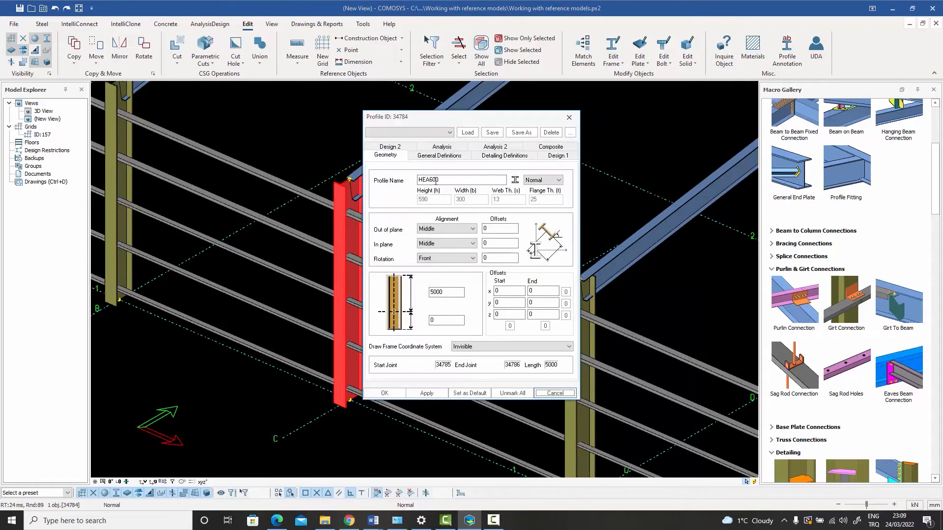
pyautogui.click(555, 393)
pyautogui.click(373, 207)
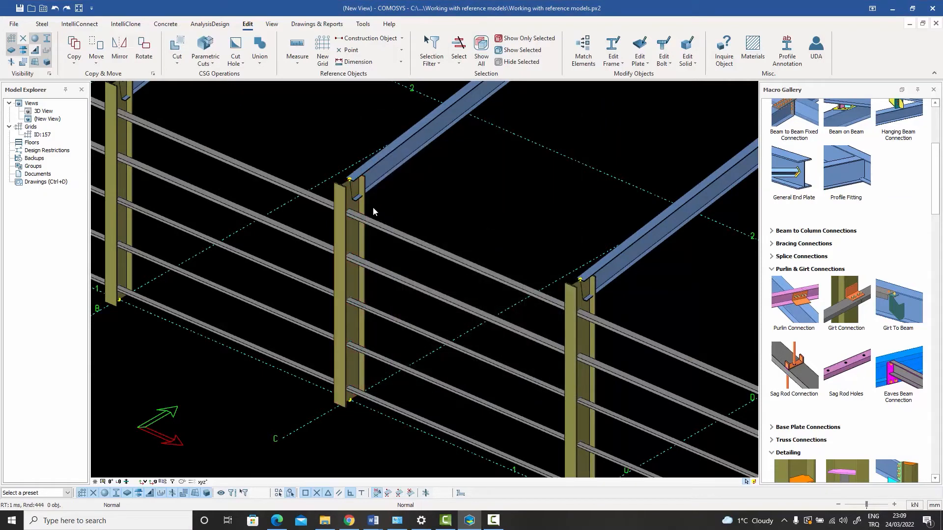
pyautogui.scroll(5, 373, 208)
pyautogui.scroll(3, 348, 230)
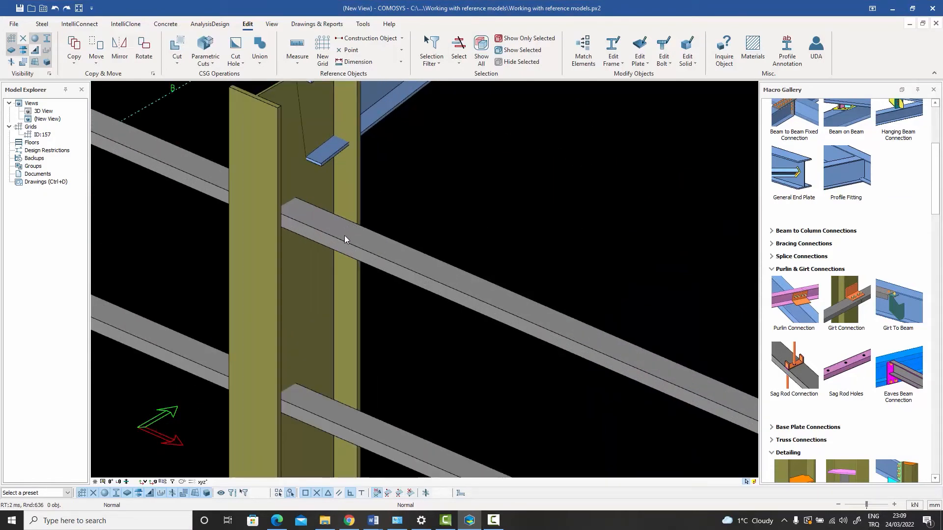
pyautogui.rightClick(340, 232)
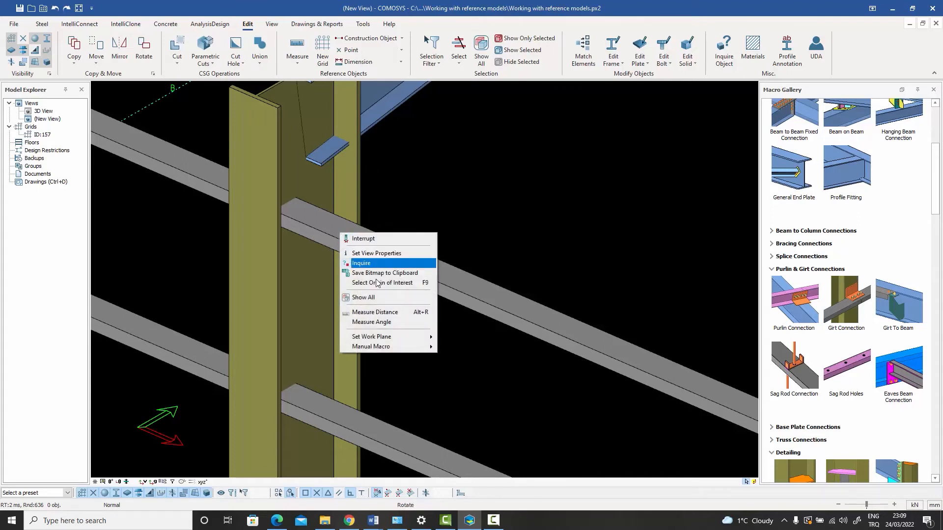
pyautogui.click(384, 312)
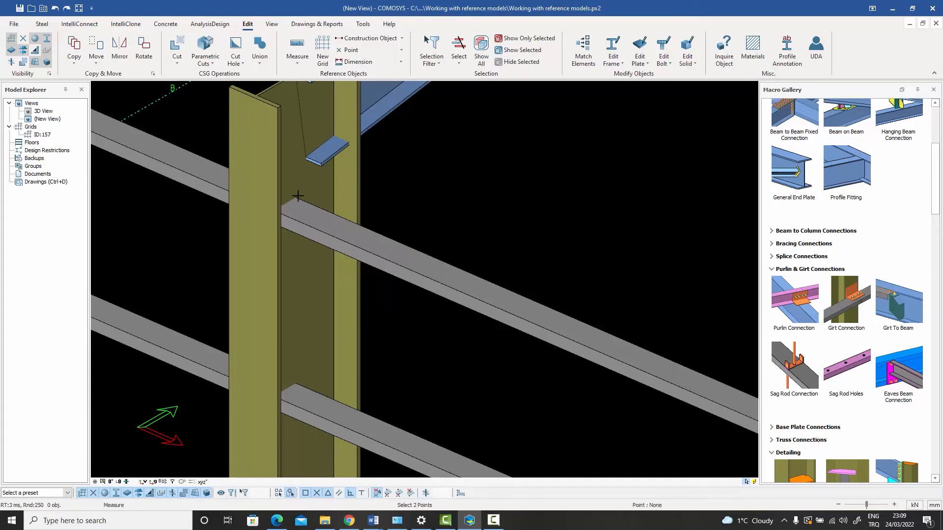
pyautogui.scroll(5, 294, 196)
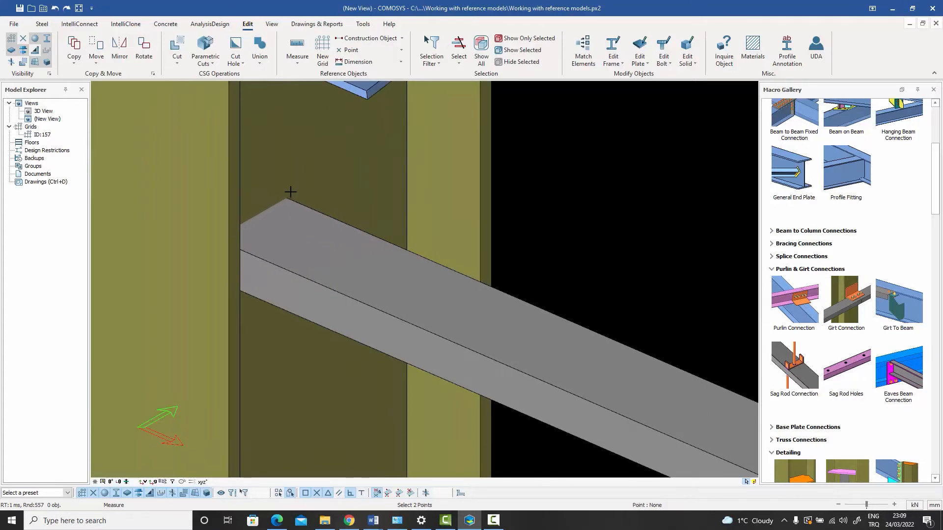
pyautogui.scroll(-3, 314, 224)
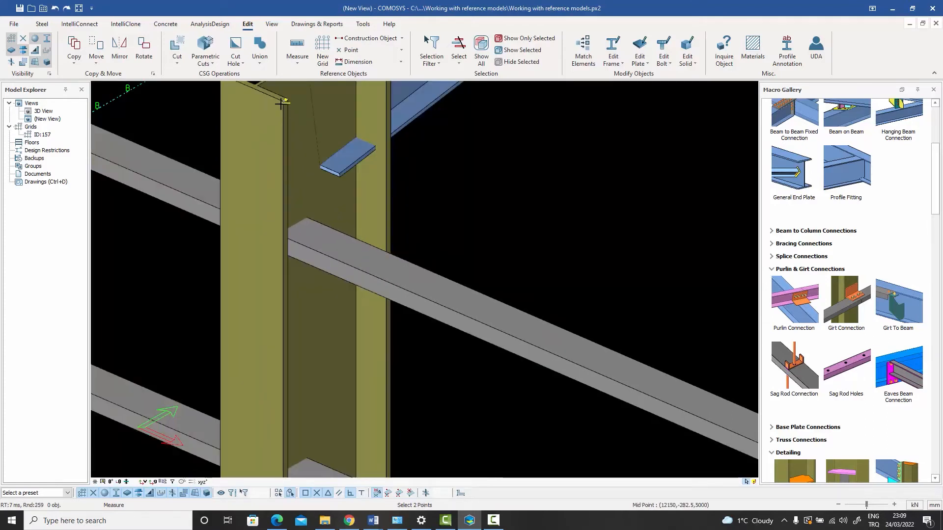
pyautogui.rightClick(411, 216)
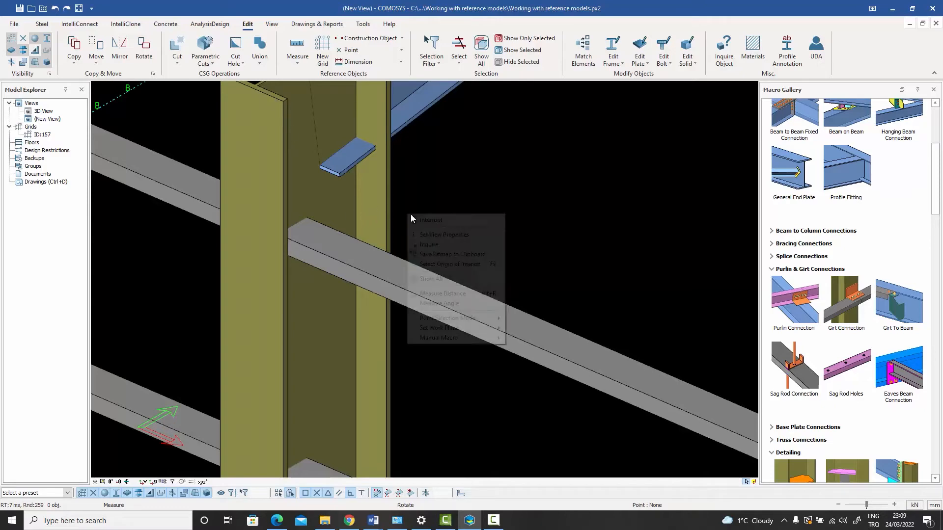
pyautogui.click(418, 221)
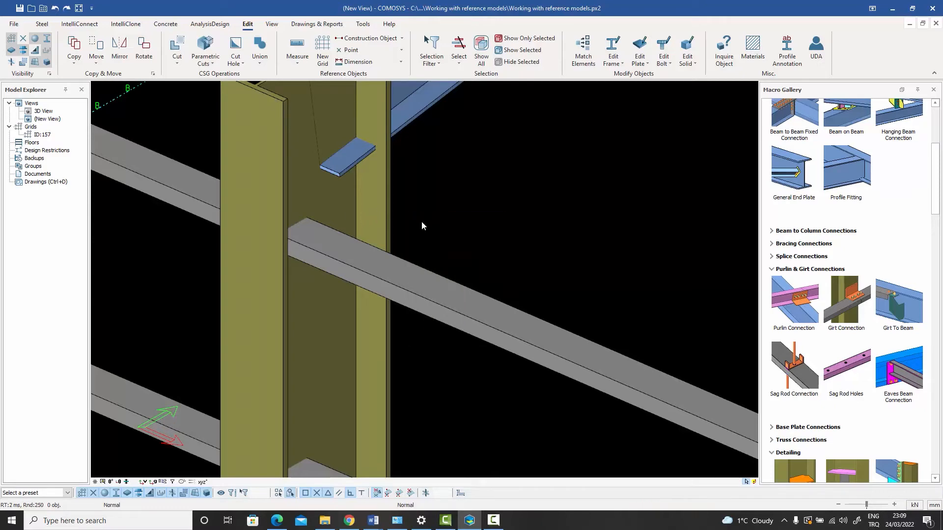
# - Set the in-plane offset of the top girt starting at the grid C column to 295 mm
pyautogui.doubleClick(407, 289)
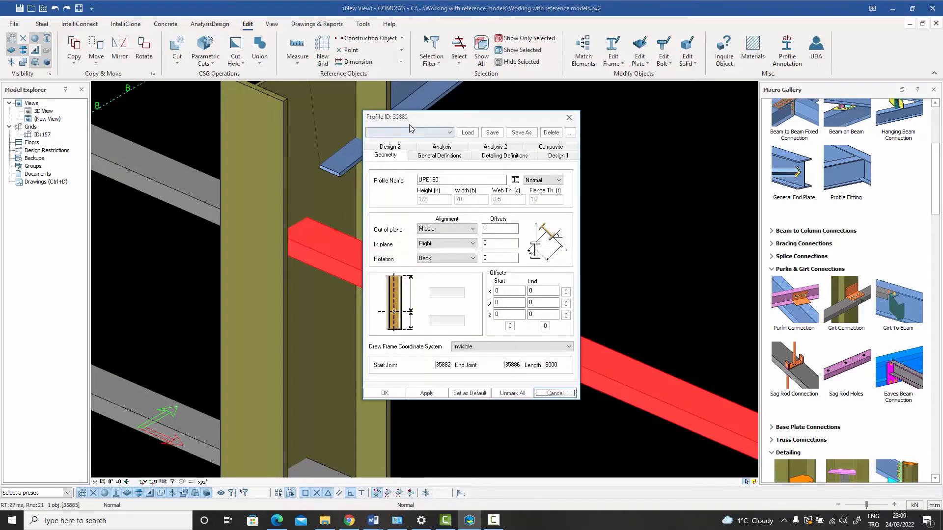
pyautogui.moveTo(393, 117); pyautogui.dragTo(534, 94)
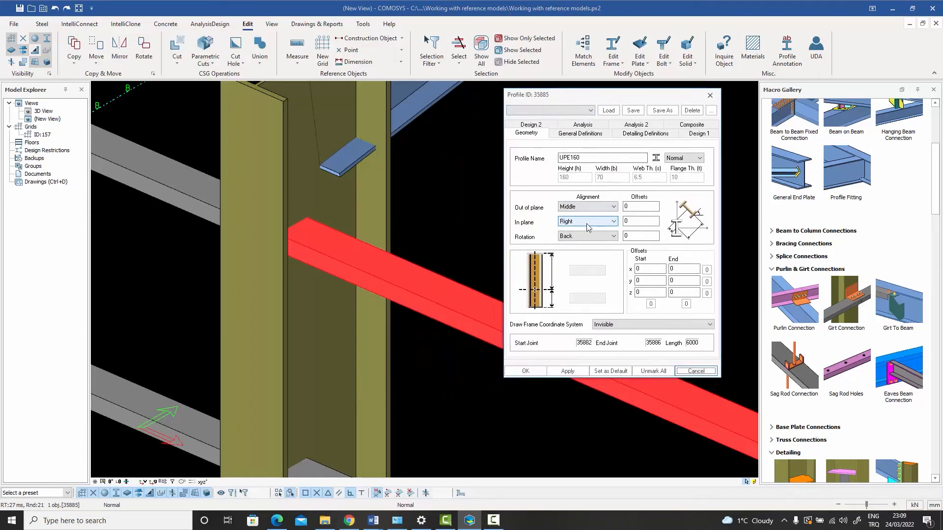
pyautogui.click(634, 221)
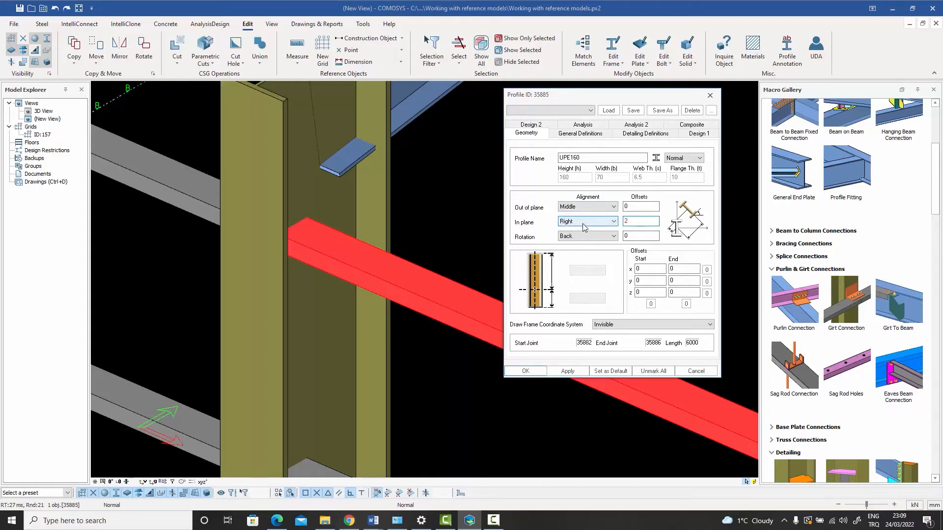
pyautogui.write('25')
pyautogui.click(566, 371)
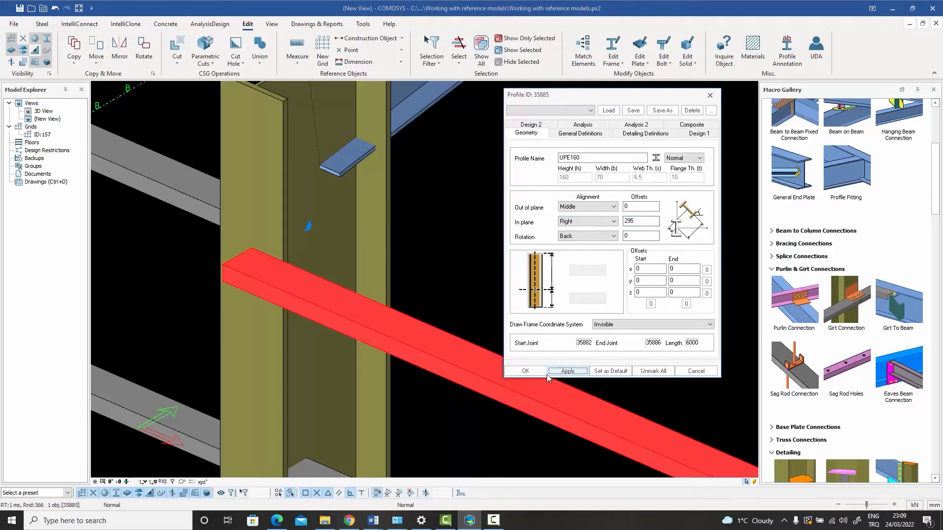
pyautogui.click(526, 372)
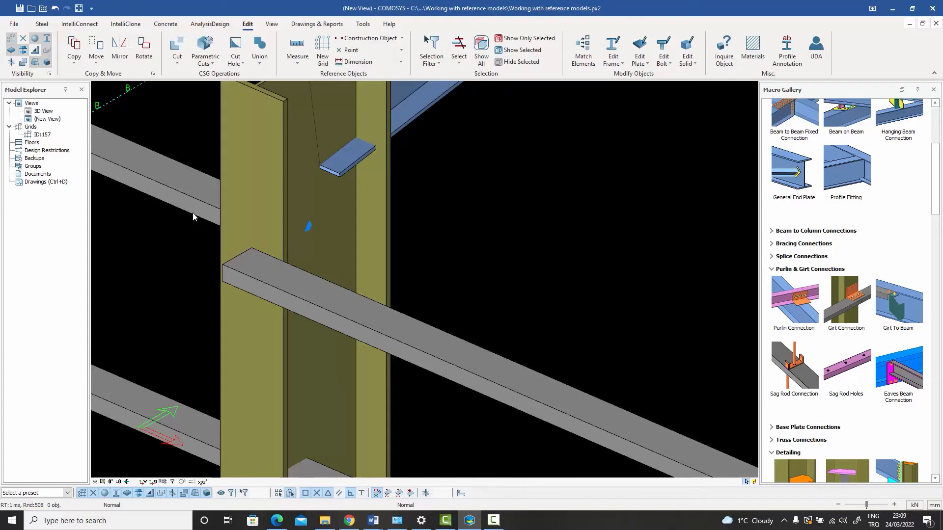
# - Check the profile sizes of the top and bottom girts starting at the grid C column, closing their properties without changes
pyautogui.doubleClick(306, 291)
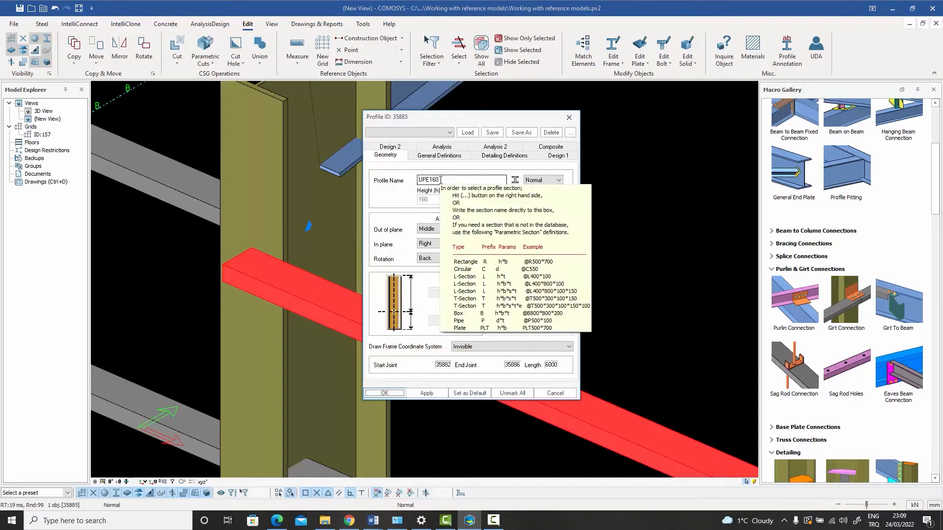
pyautogui.click(570, 122)
pyautogui.scroll(-5, 555, 173)
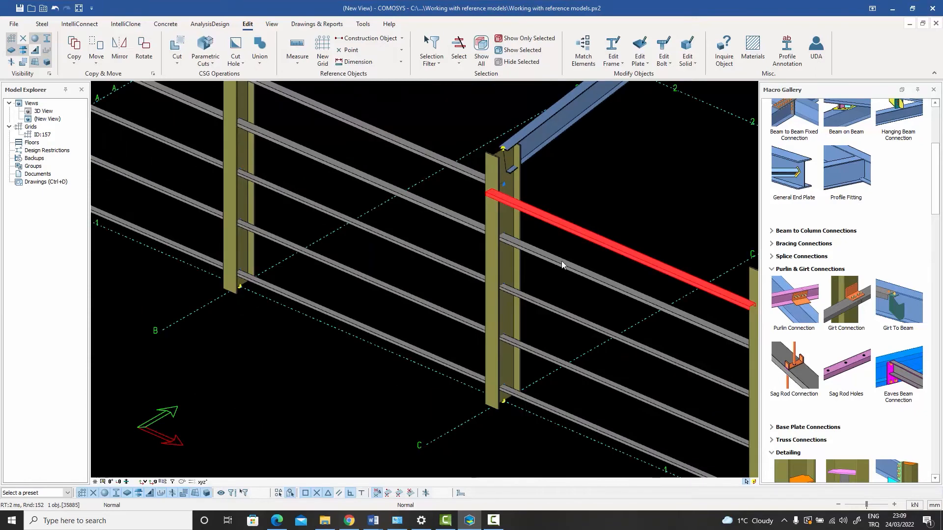
pyautogui.scroll(8, 443, 239)
pyautogui.doubleClick(414, 334)
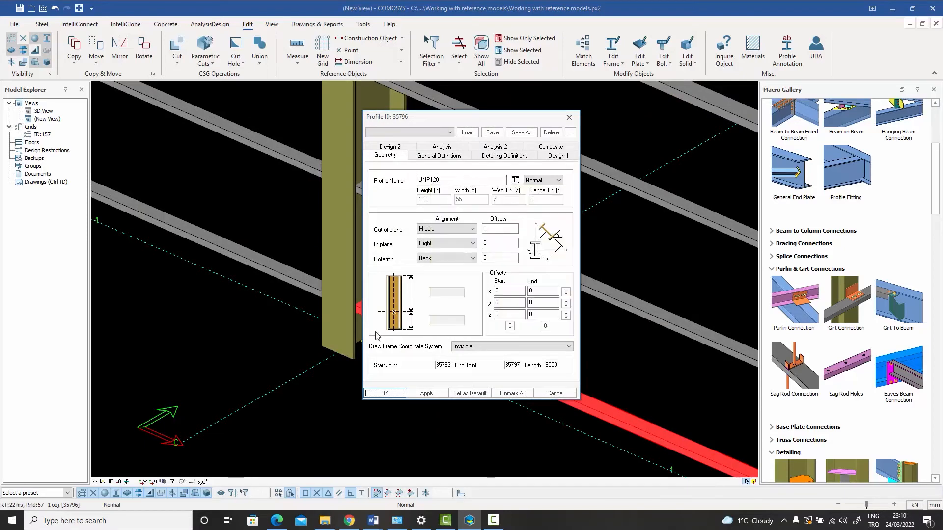
pyautogui.click(555, 393)
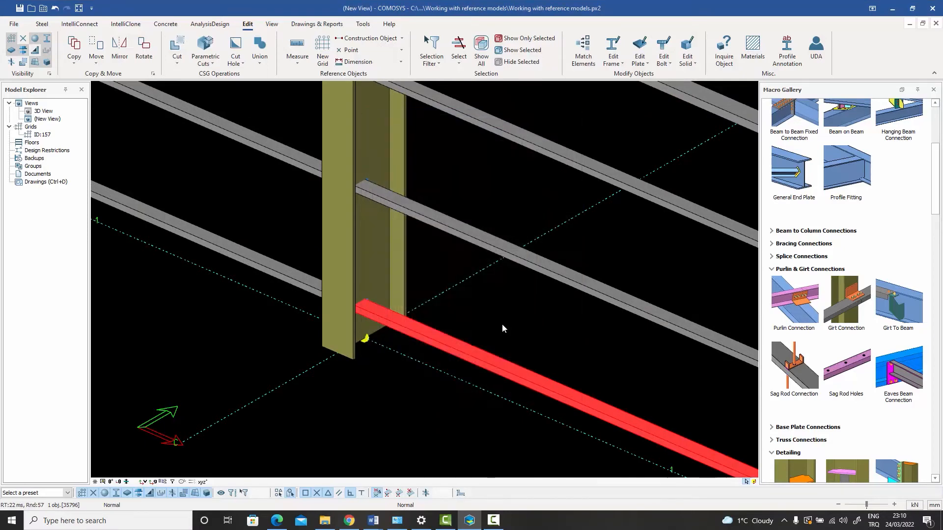
# - Set the in-plane offset of the bottom girt starting at the grid C column to 295 mm
pyautogui.click(497, 316)
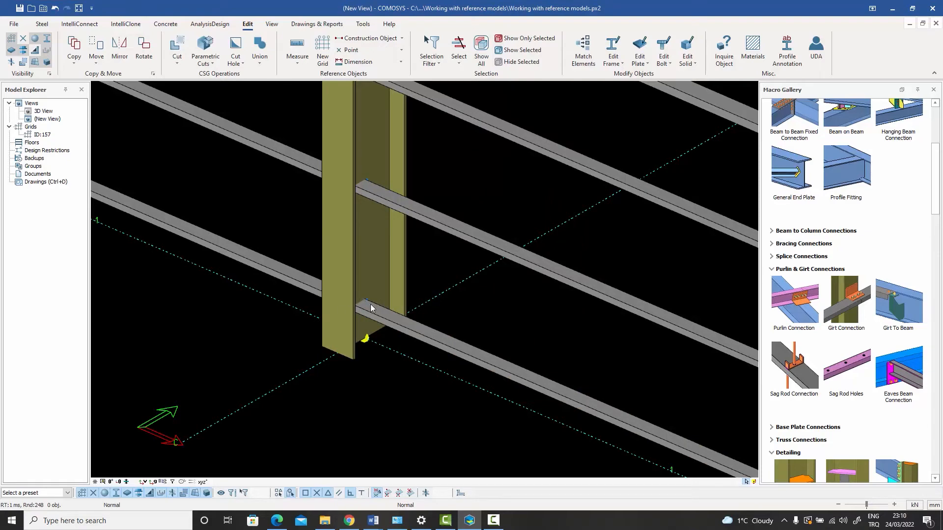
pyautogui.doubleClick(388, 318)
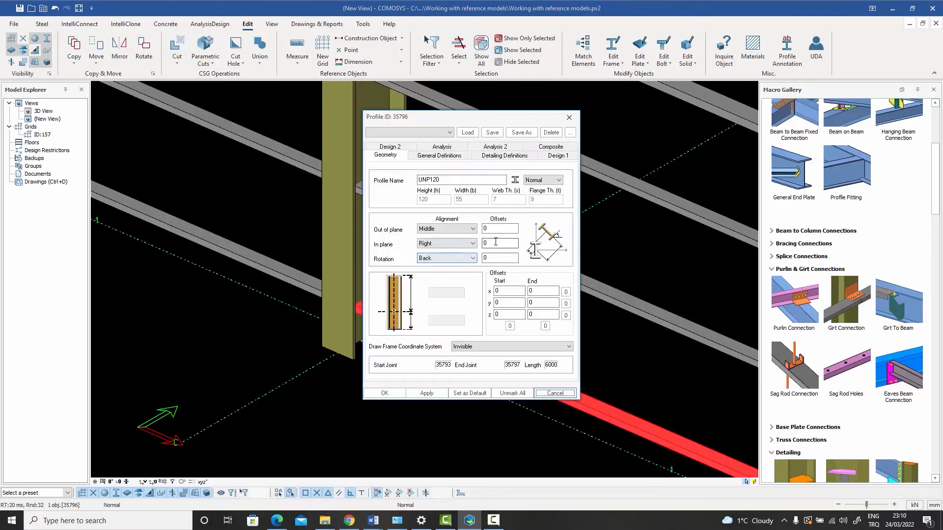
pyautogui.write('2')
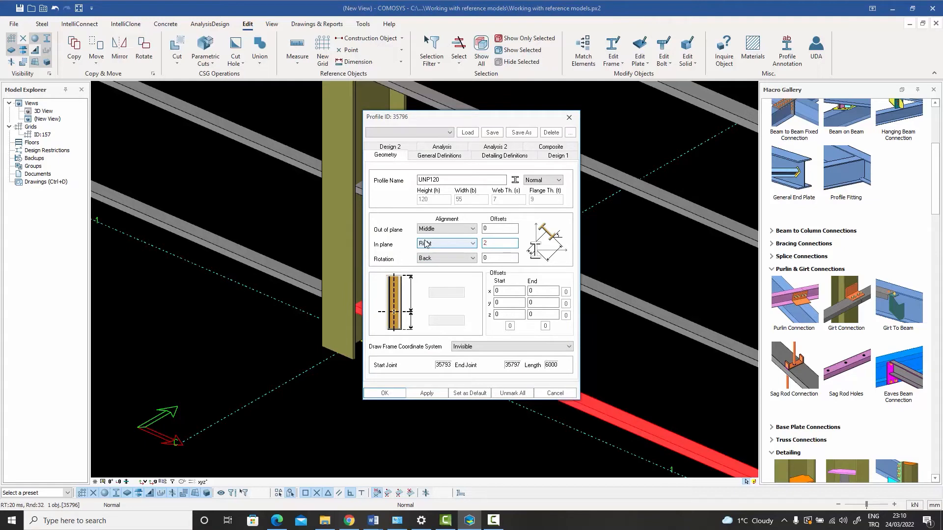
pyautogui.write('95')
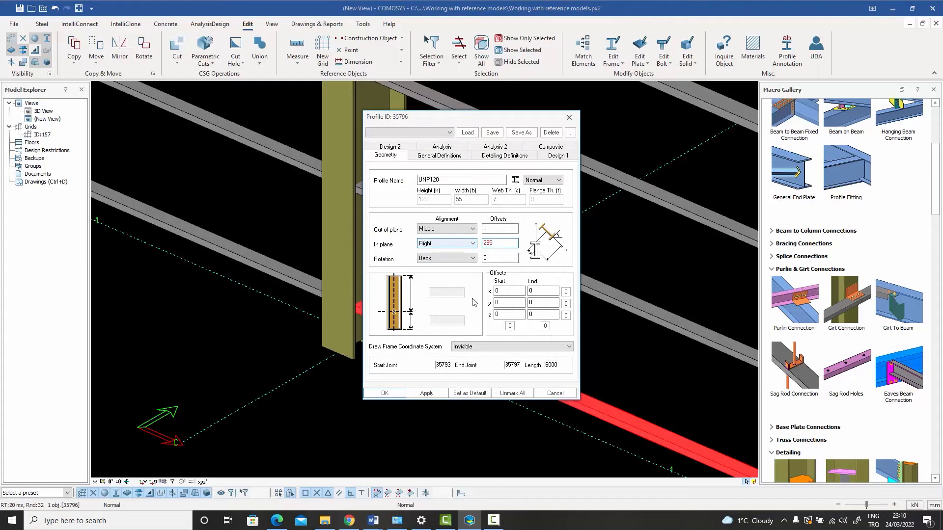
pyautogui.click(386, 394)
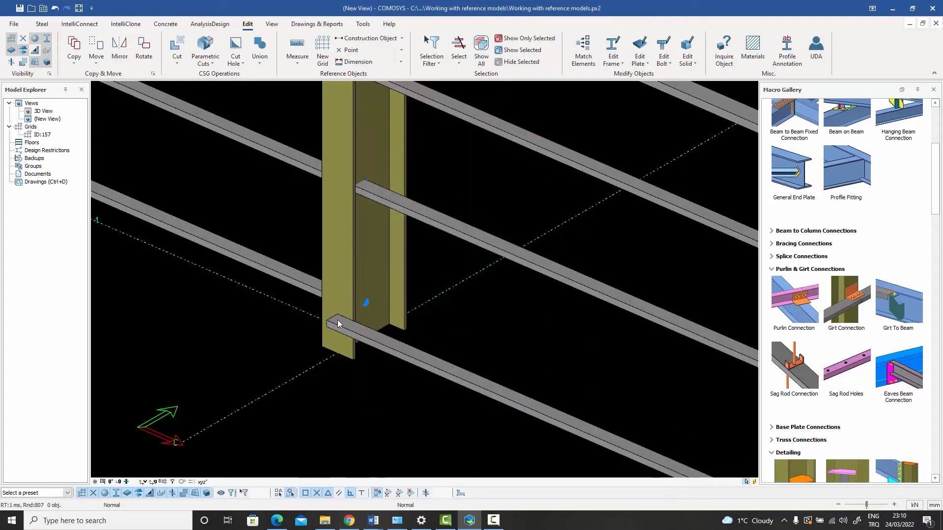
# - Examine how the offset top and bottom girts sit against the grid C column compared with the neighbouring girts
pyautogui.scroll(-5, 353, 317)
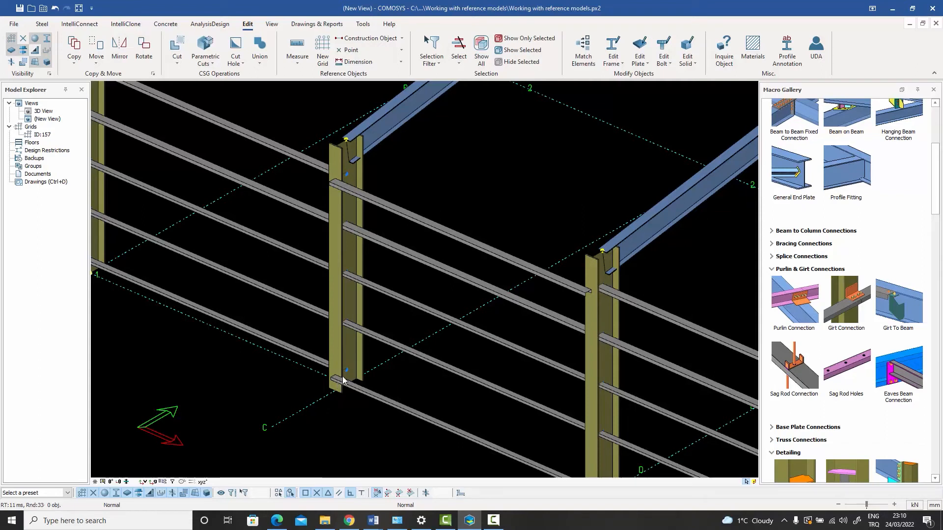
pyautogui.moveTo(343, 377); pyautogui.dragTo(388, 367, button='middle')
pyautogui.click(383, 199)
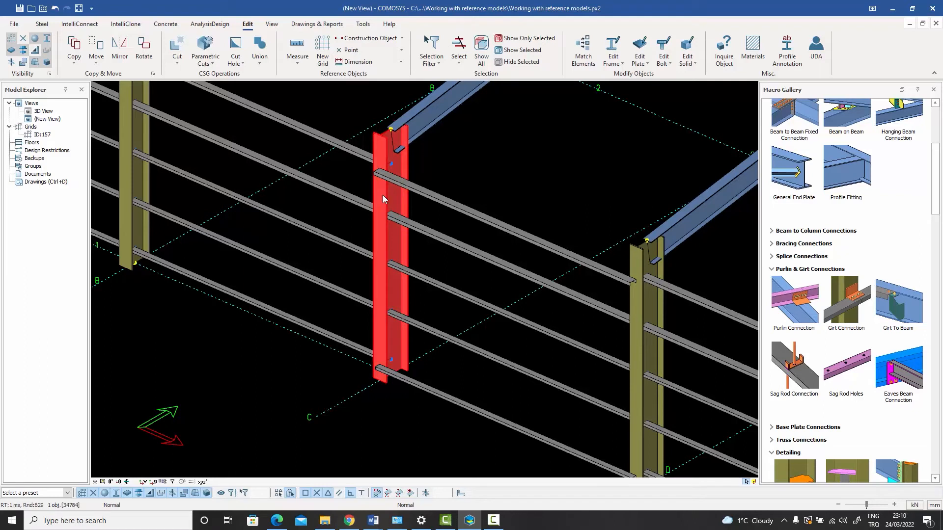
pyautogui.click(441, 203)
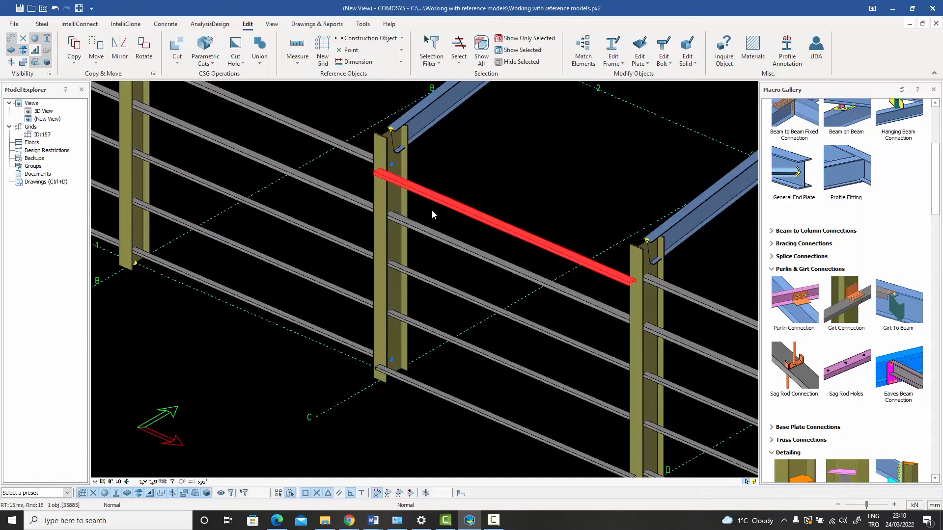
pyautogui.click(435, 173)
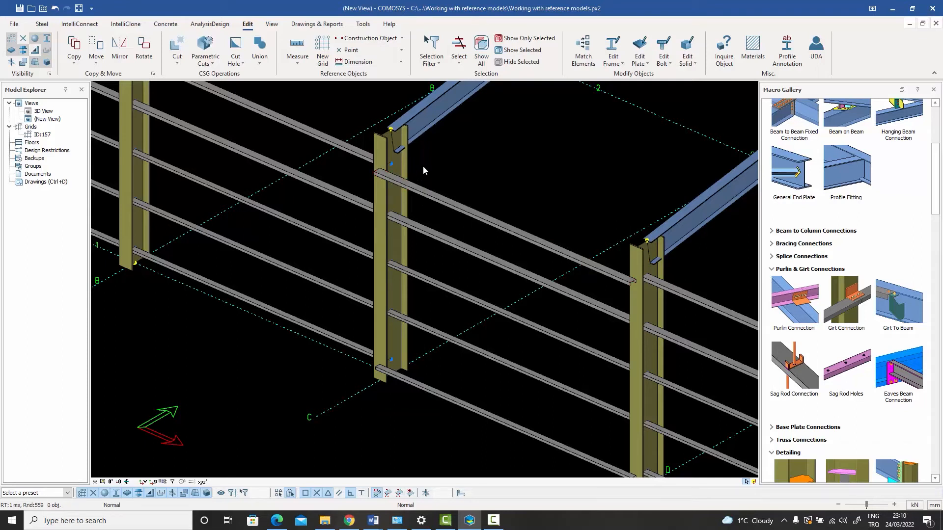
pyautogui.moveTo(422, 166); pyautogui.dragTo(421, 180, button='middle')
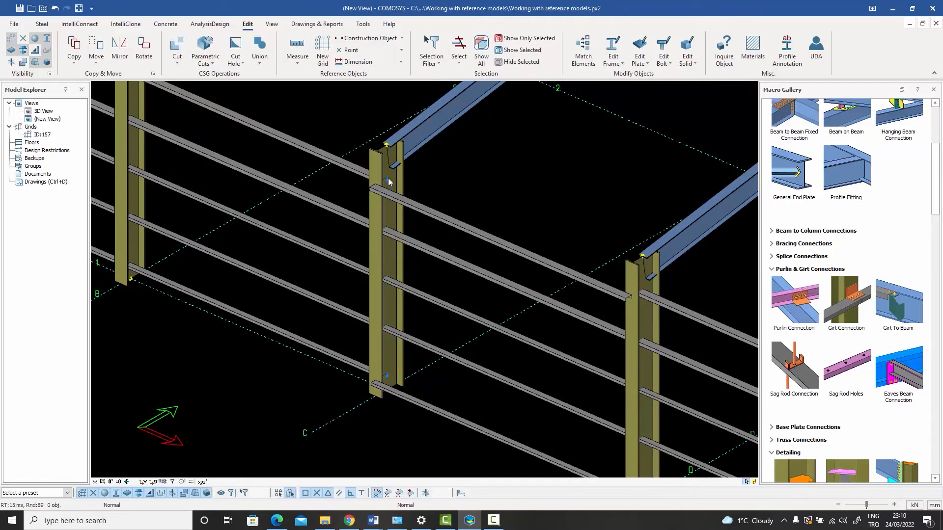
pyautogui.scroll(5, 388, 179)
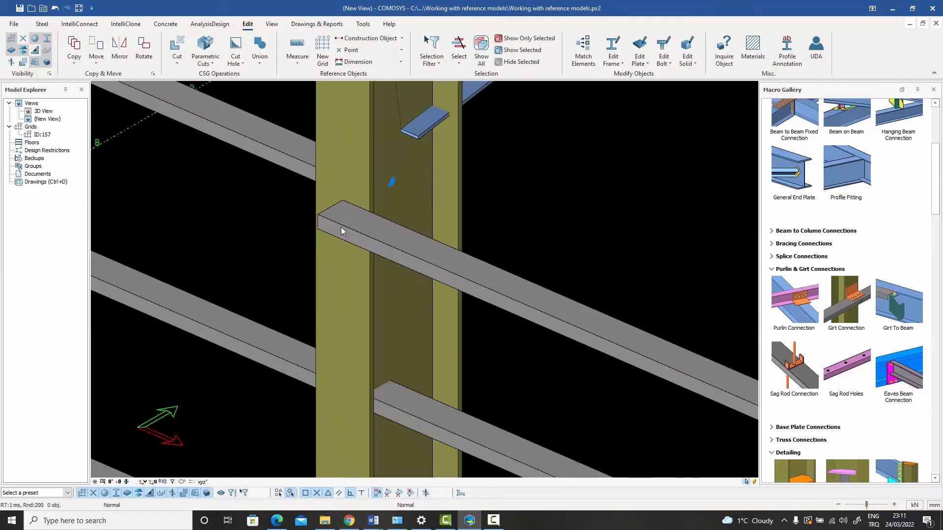
pyautogui.scroll(-3, 339, 207)
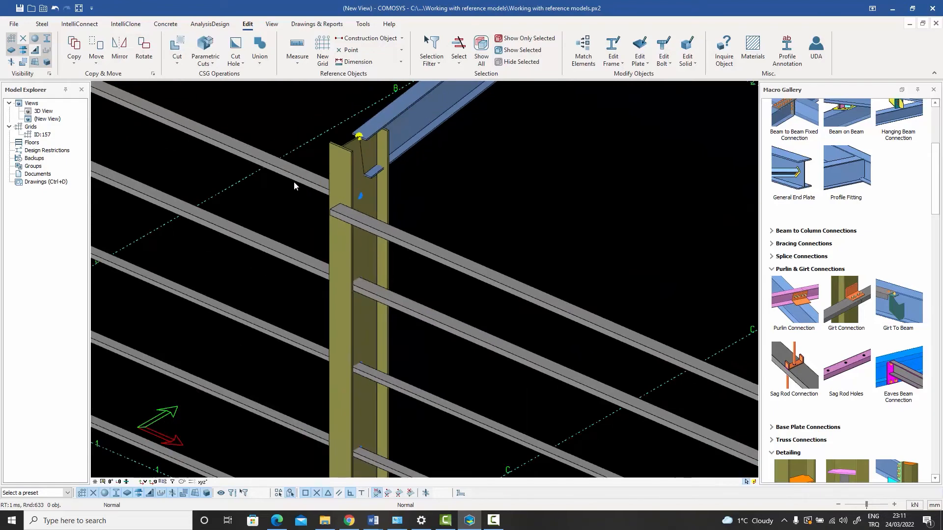
pyautogui.scroll(-5, 294, 181)
pyautogui.scroll(5, 317, 190)
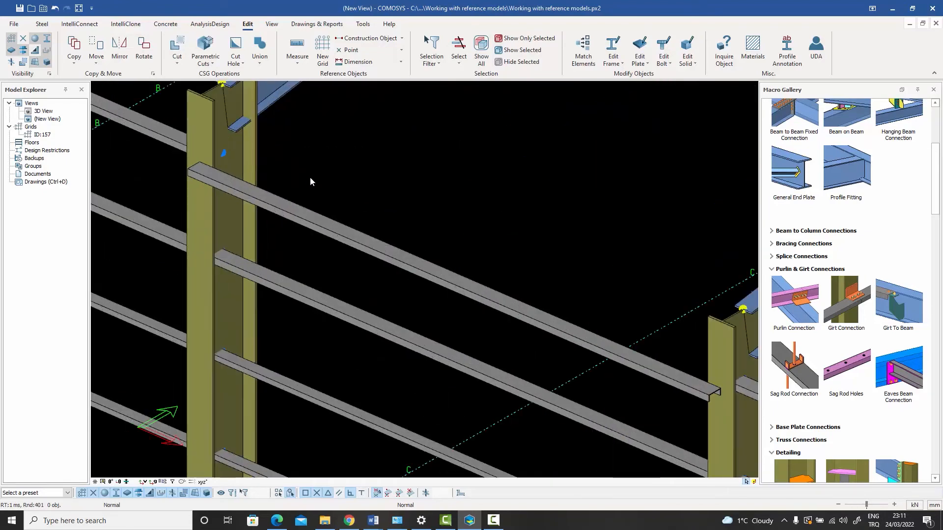
pyautogui.moveTo(310, 178); pyautogui.dragTo(384, 197, button='middle')
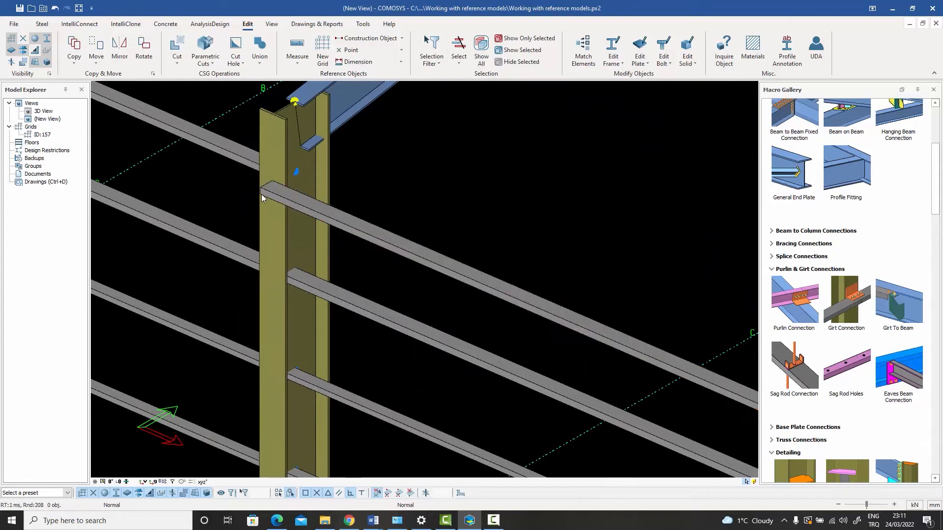
pyautogui.scroll(3, 261, 195)
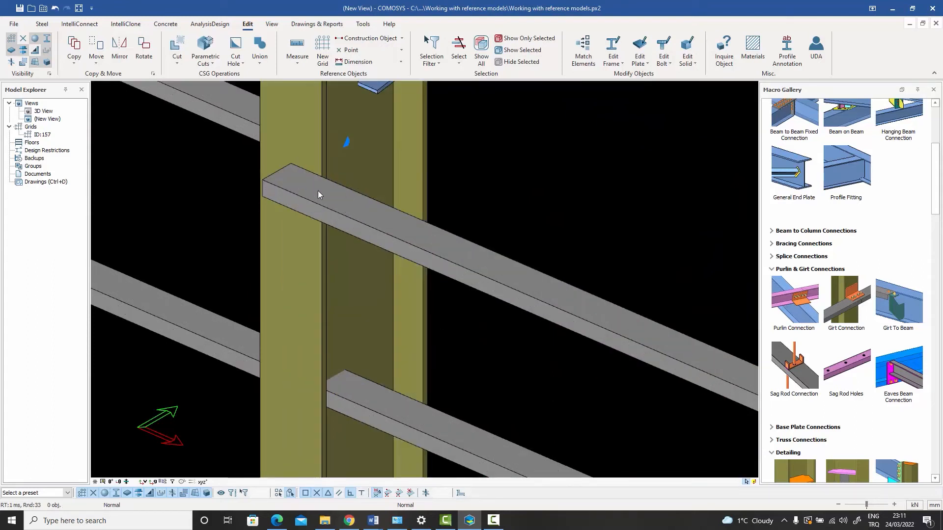
pyautogui.scroll(-6, 318, 195)
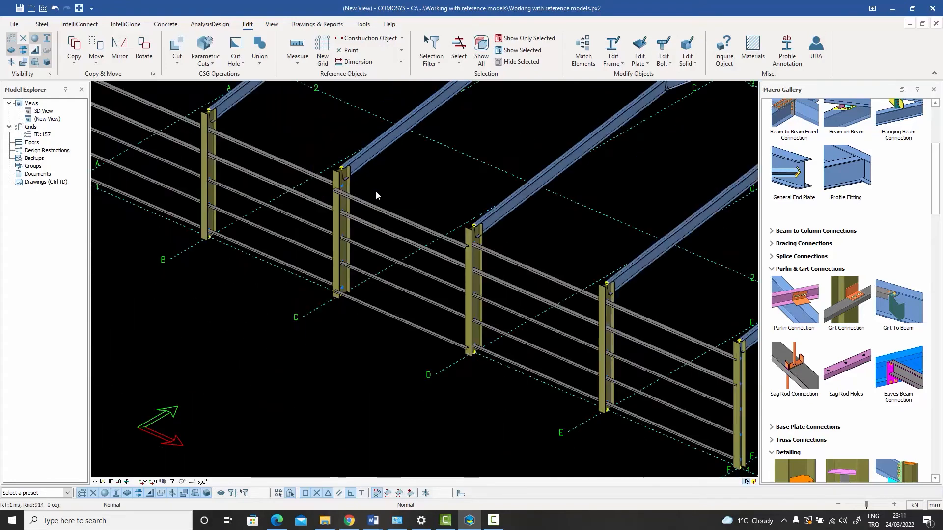
pyautogui.scroll(-3, 377, 195)
# - Select the axis 1 wall members and list their profiles by section name and beam group, then close the list and clear the selection
pyautogui.moveTo(407, 184); pyautogui.dragTo(385, 226, button='middle')
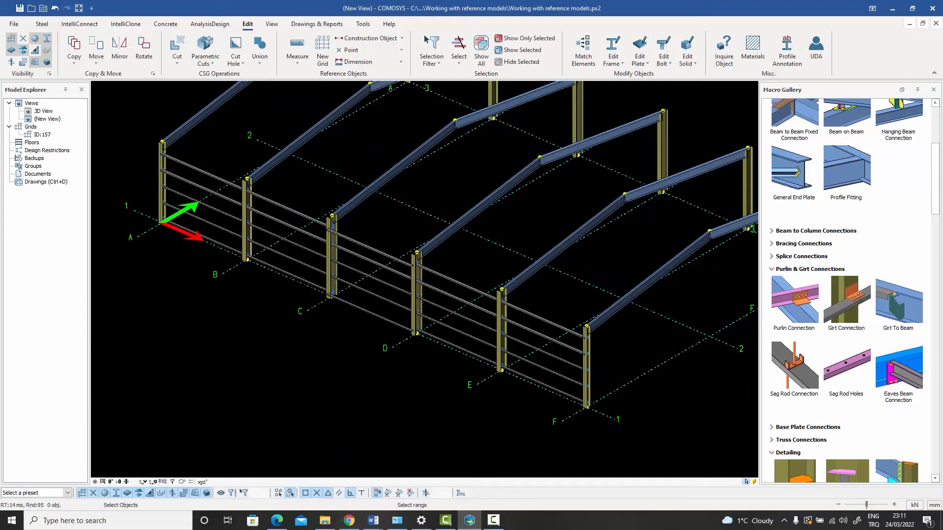
pyautogui.moveTo(614, 438); pyautogui.dragTo(374, 221)
pyautogui.hotkey('alt', 'Return')
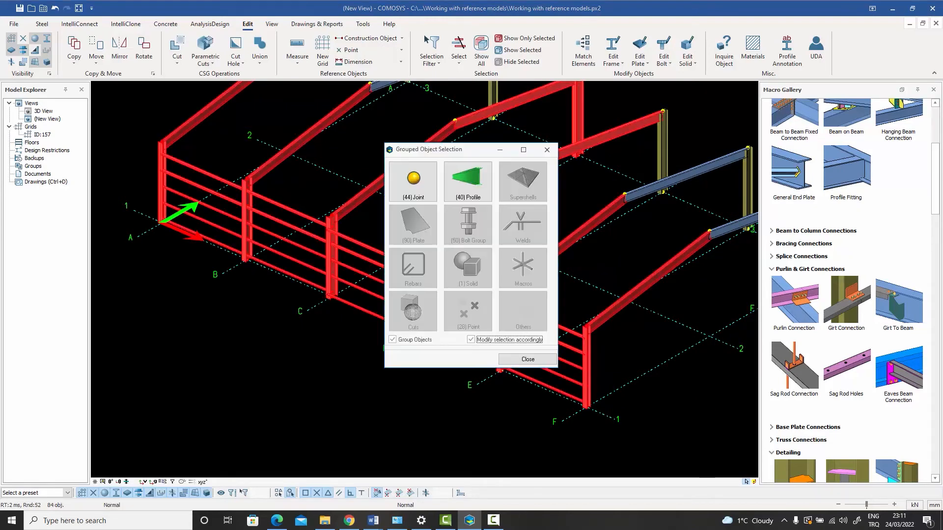
pyautogui.click(466, 183)
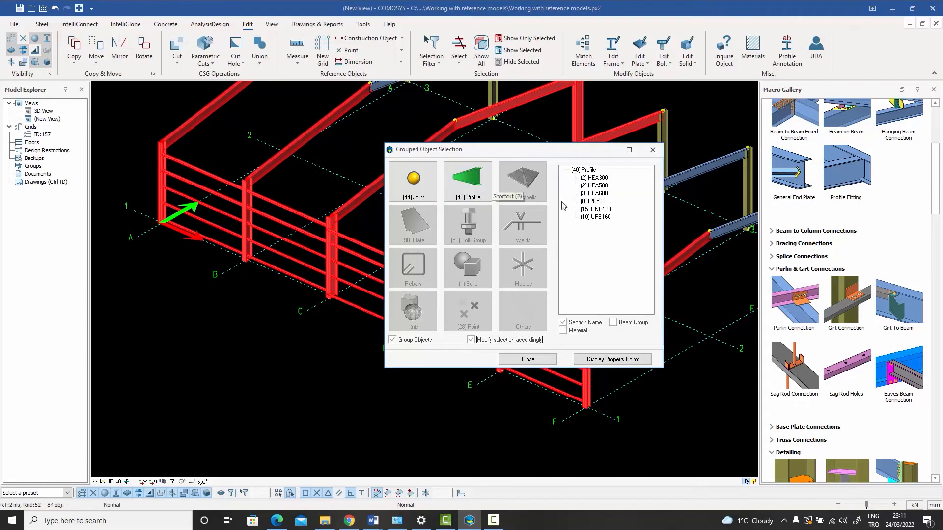
pyautogui.click(614, 324)
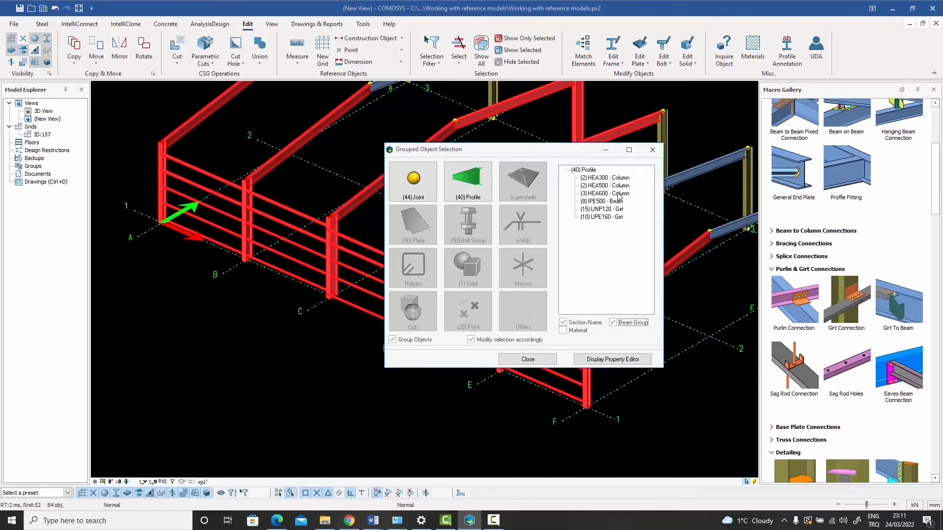
pyautogui.click(652, 150)
pyautogui.click(580, 180)
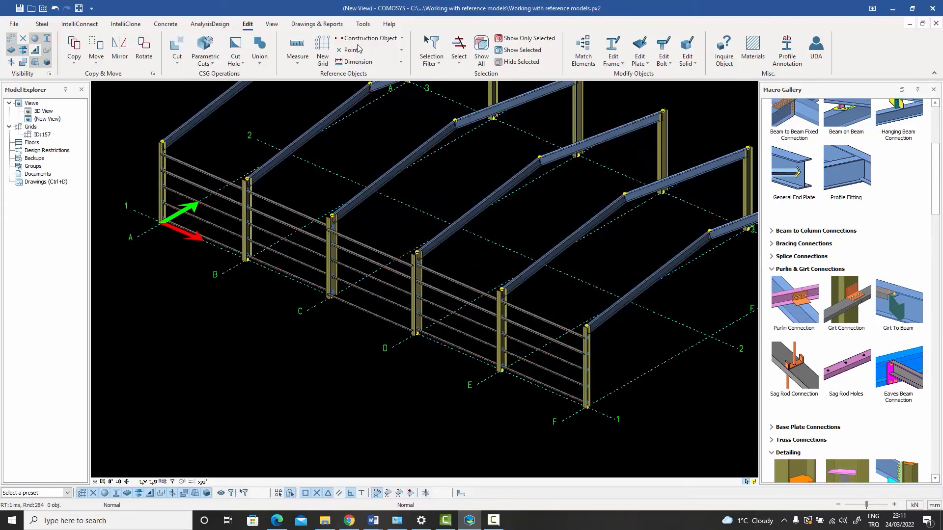
# - Select all the axis 1 wall girts with Select Similar Elements, based on one of the girts
pyautogui.click(461, 63)
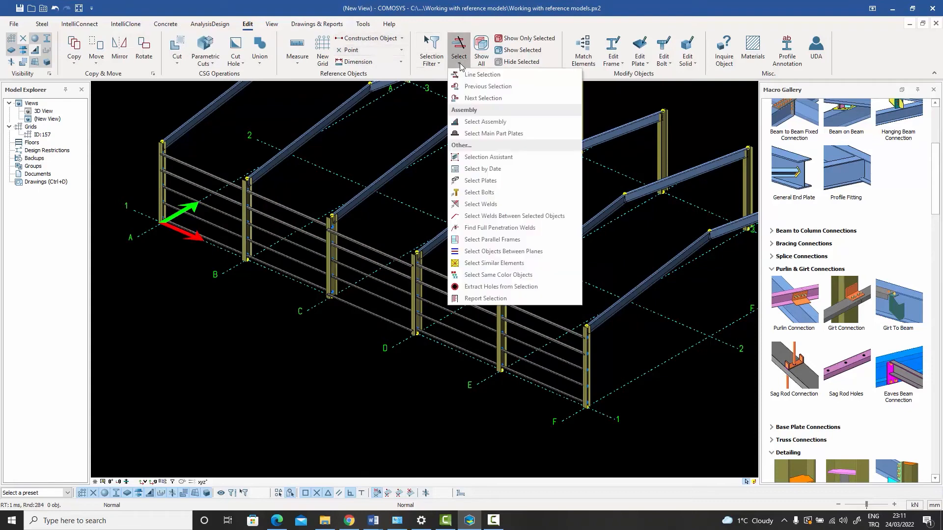
pyautogui.click(488, 268)
pyautogui.click(440, 315)
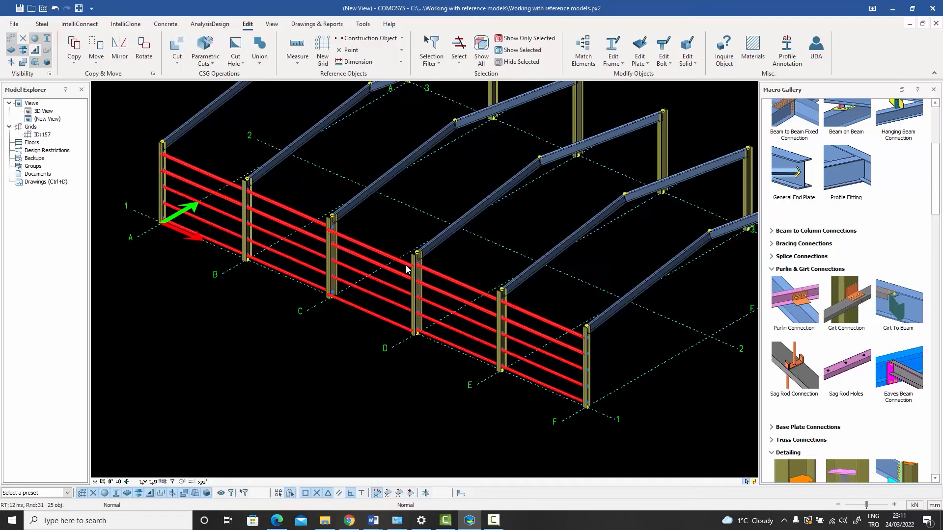
# - Adjust all selected girts with Adjust Girts, using the top girt at grid C as reference and its outer upper end corner as direction point
pyautogui.scroll(5, 418, 268)
pyautogui.scroll(-5, 425, 267)
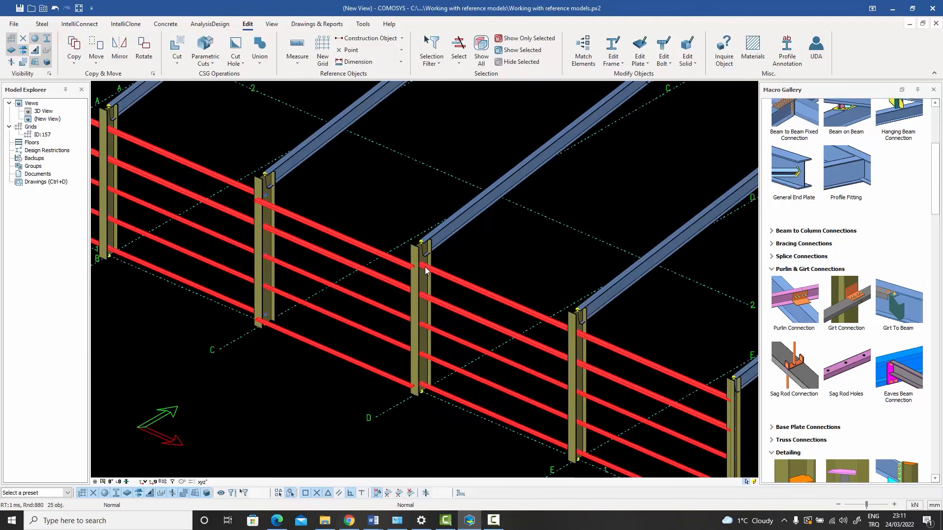
pyautogui.moveTo(435, 278); pyautogui.dragTo(457, 287, button='middle')
pyautogui.moveTo(283, 206); pyautogui.dragTo(348, 227, button='middle')
pyautogui.scroll(6, 348, 227)
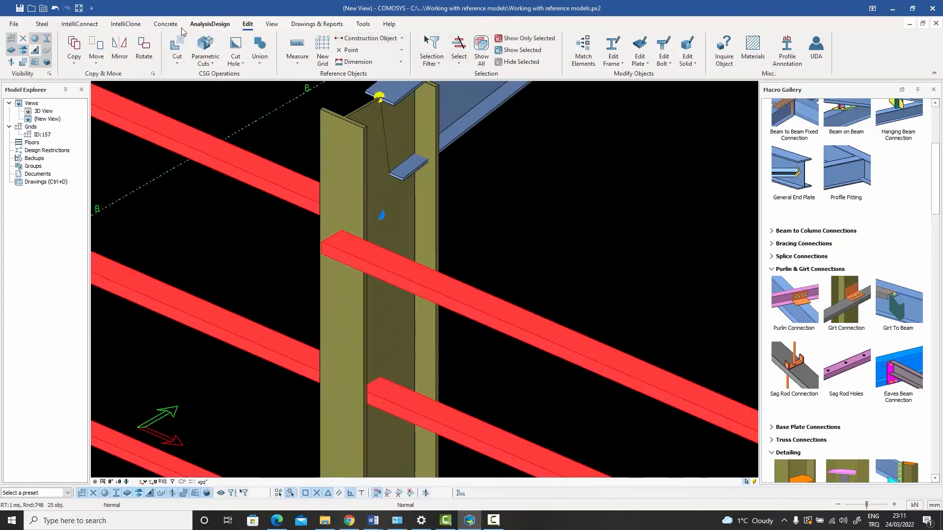
pyautogui.click(47, 25)
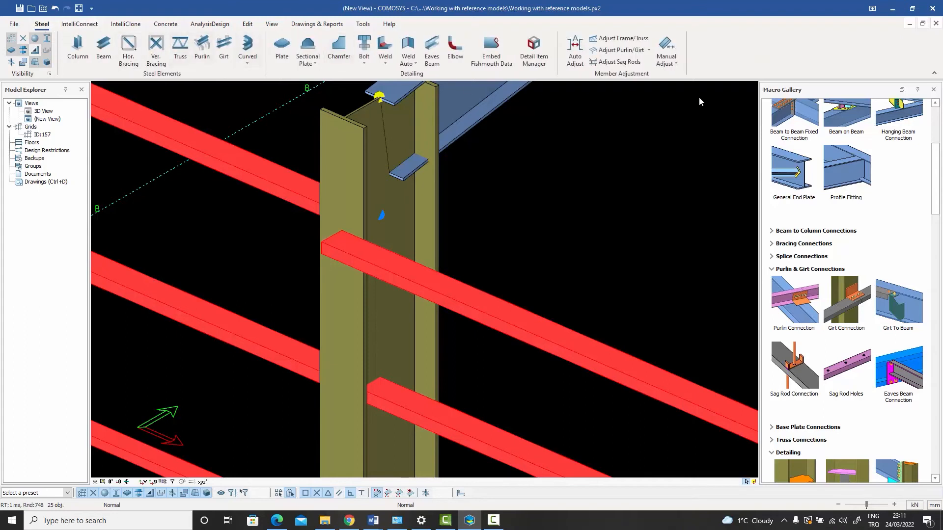
pyautogui.click(649, 50)
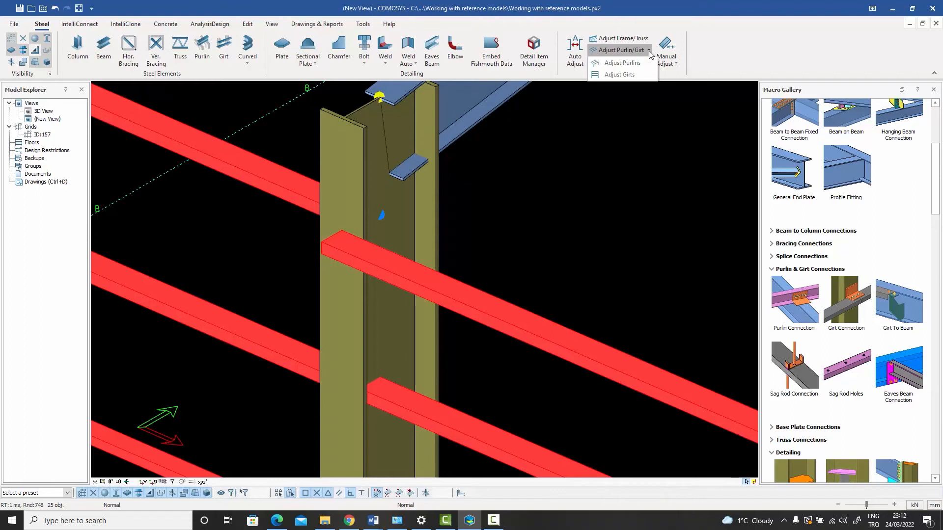
pyautogui.click(619, 75)
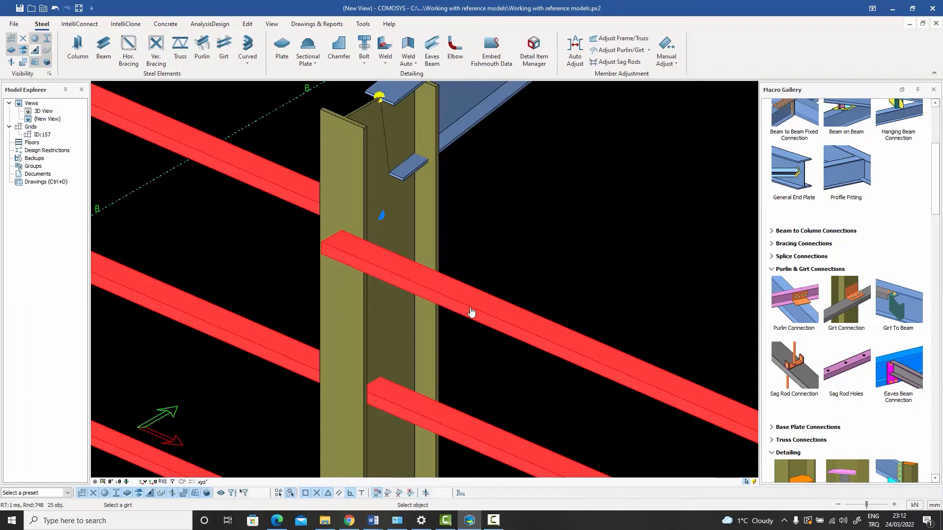
pyautogui.click(491, 319)
pyautogui.scroll(3, 322, 244)
pyautogui.scroll(3, 323, 244)
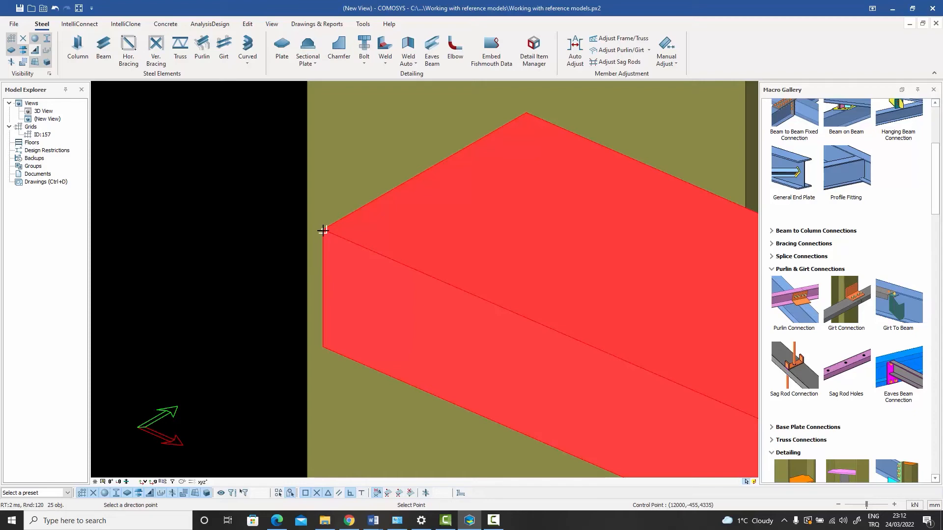
pyautogui.click(322, 230)
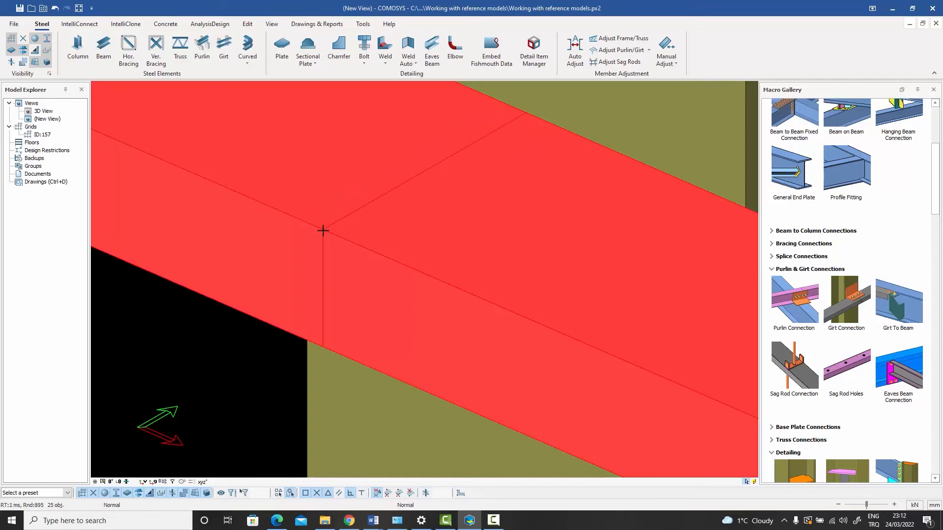
pyautogui.scroll(-10, 323, 231)
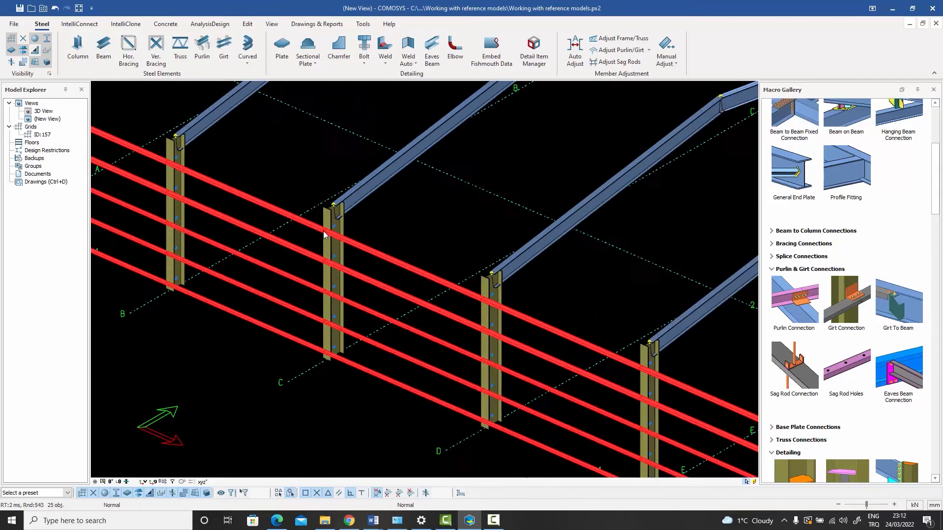
# - Examine the adjusted girts along the axis 1 wall up to the corner column at grid F
pyautogui.scroll(6, 609, 368)
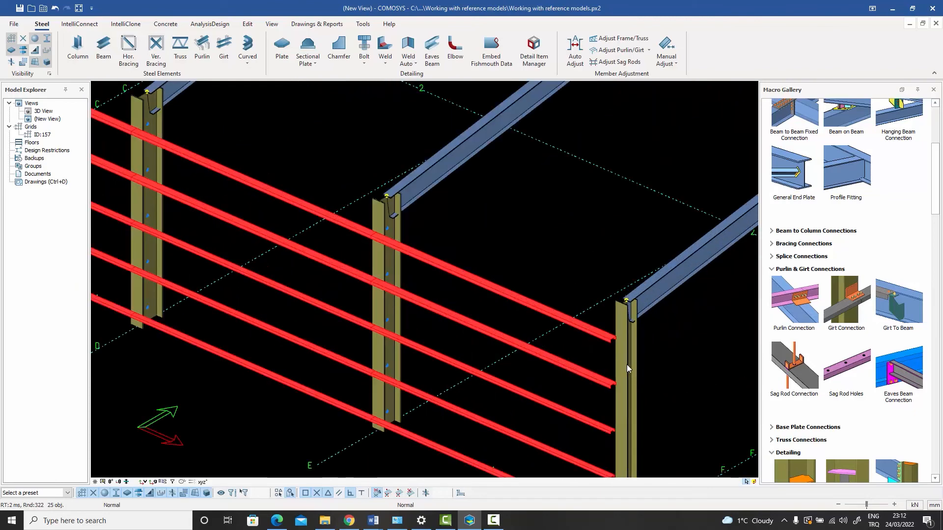
pyautogui.scroll(-4, 616, 342)
pyautogui.scroll(6, 570, 393)
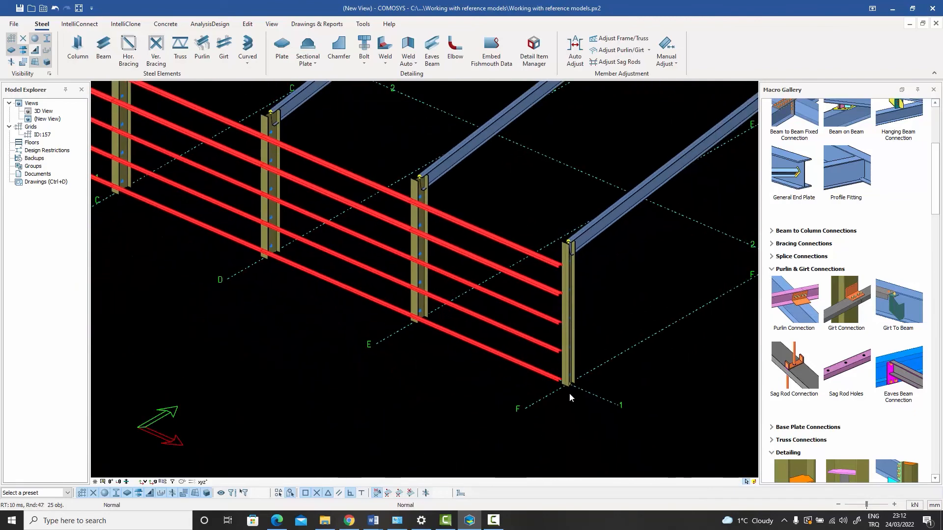
pyautogui.scroll(-8, 552, 369)
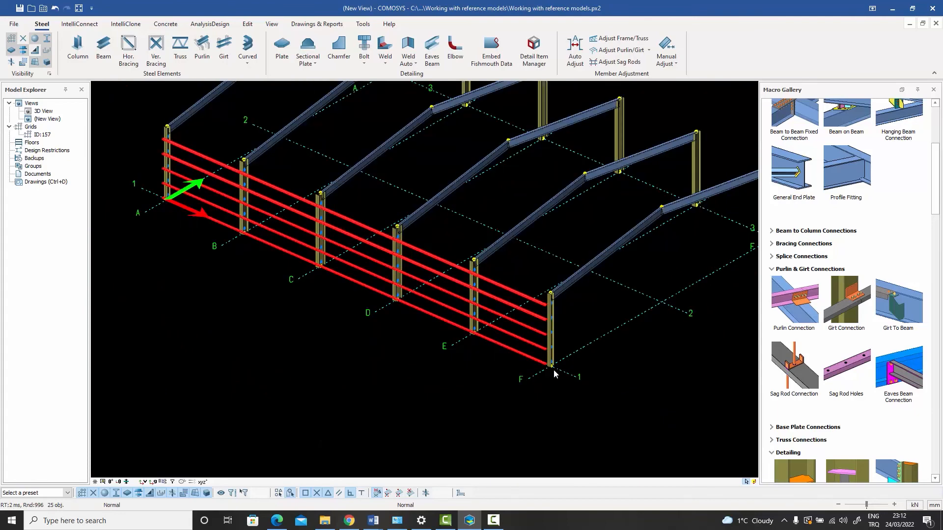
# - Turn to a parallel side view looking along axis 1 and examine how the upper girts meet the column's outer face
pyautogui.moveTo(554, 370); pyautogui.dragTo(424, 310, button='middle')
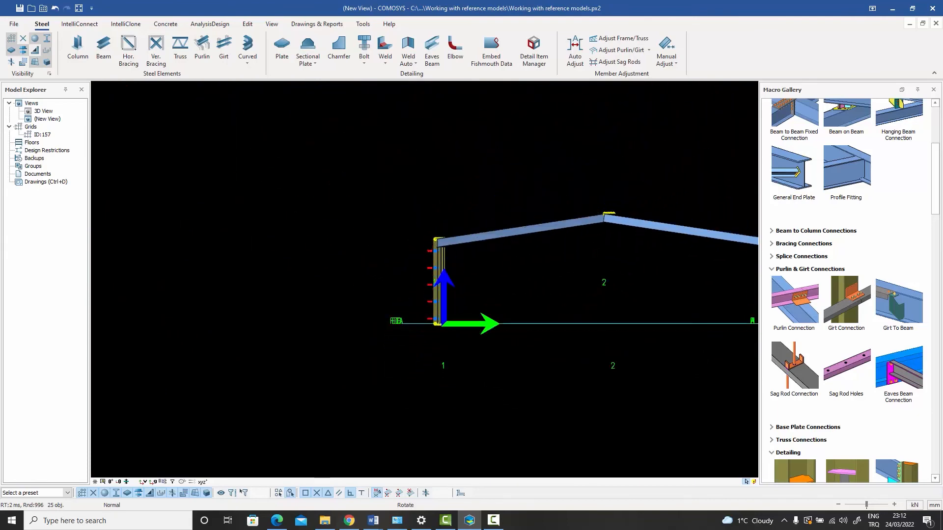
pyautogui.click(211, 482)
pyautogui.click(216, 475)
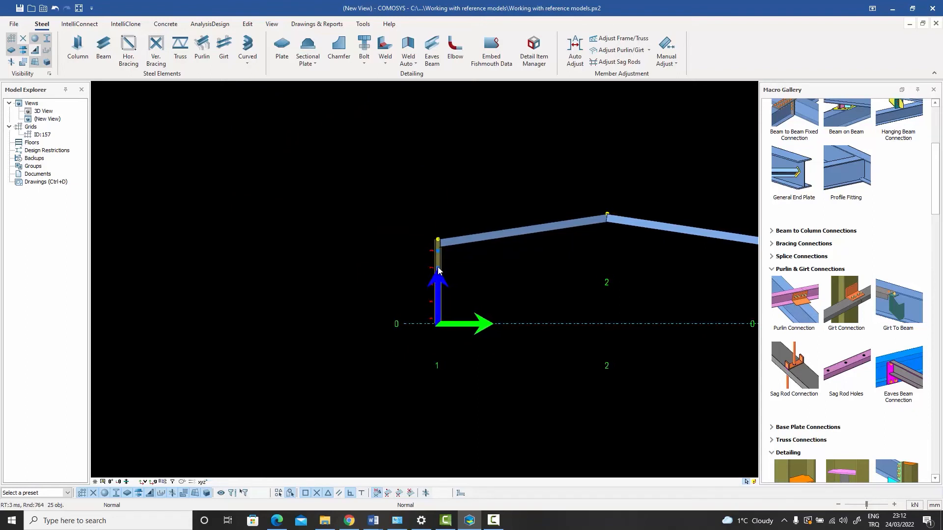
pyautogui.scroll(3, 436, 259)
pyautogui.scroll(1, 436, 259)
pyautogui.moveTo(437, 355); pyautogui.dragTo(453, 266, button='middle')
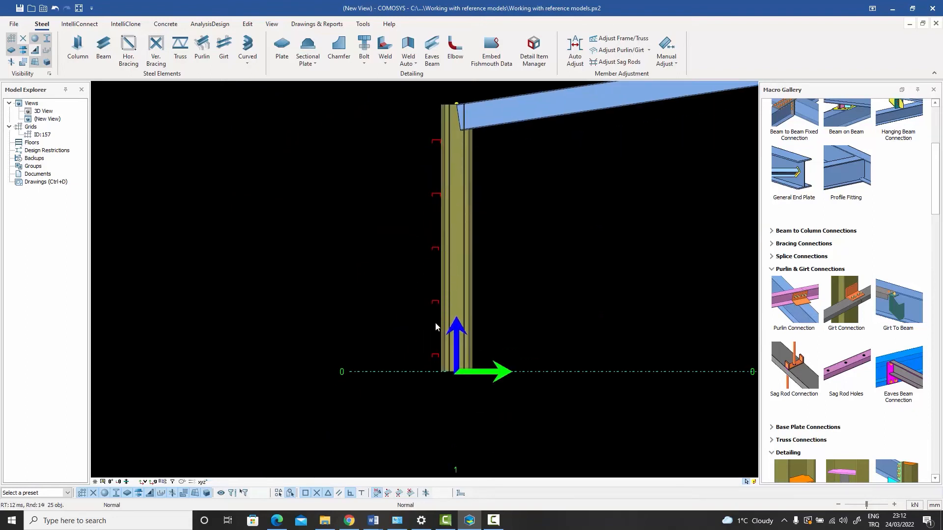
pyautogui.scroll(1, 433, 355)
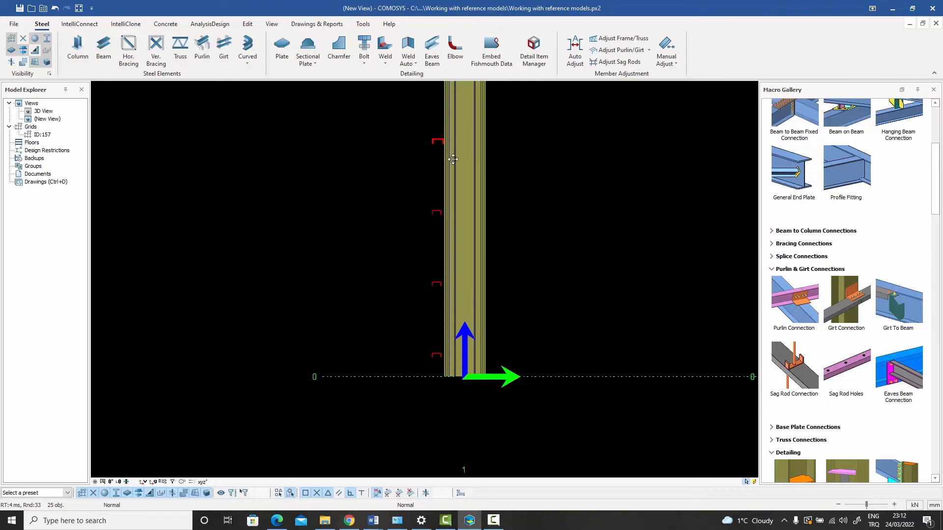
pyautogui.scroll(4, 427, 132)
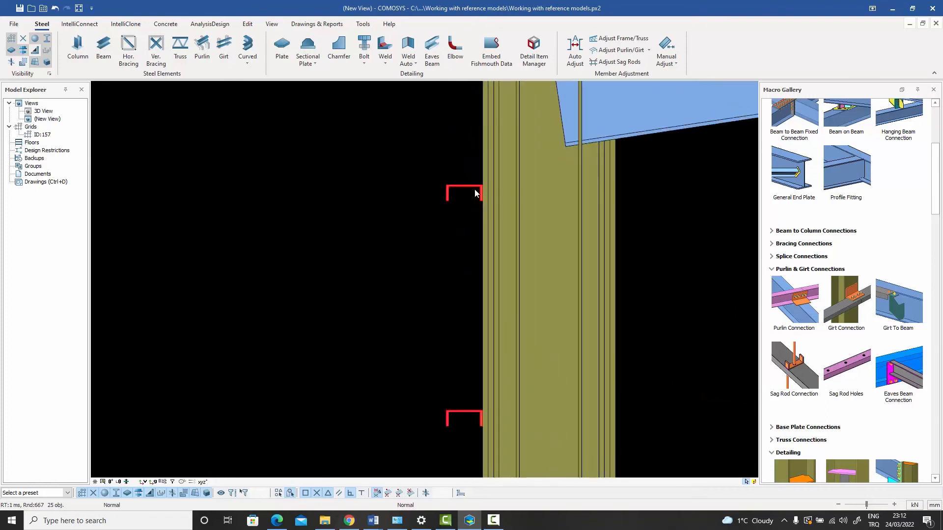
pyautogui.scroll(2, 475, 190)
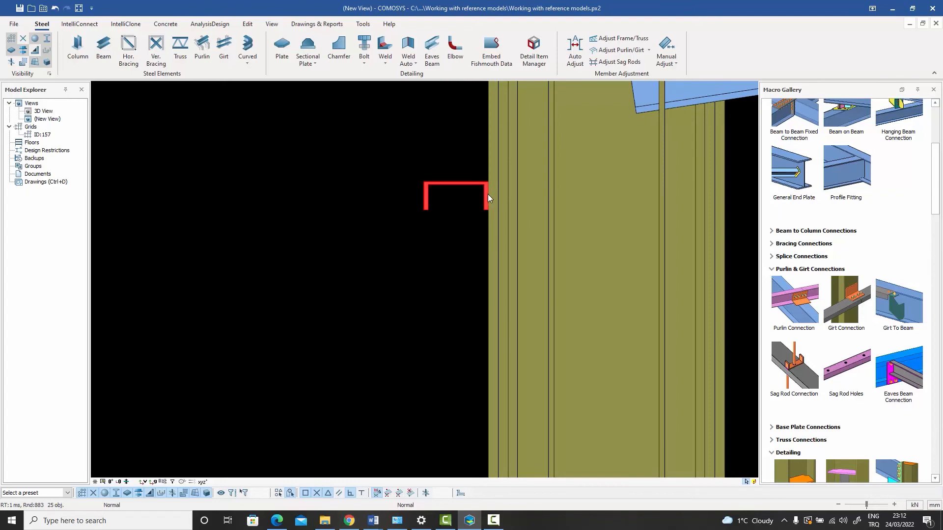
# - Compare the lower girts' distance from the column's outer face with that of the two upper girts in the side view
pyautogui.scroll(-6, 488, 190)
pyautogui.moveTo(486, 399); pyautogui.dragTo(512, 217, button='middle')
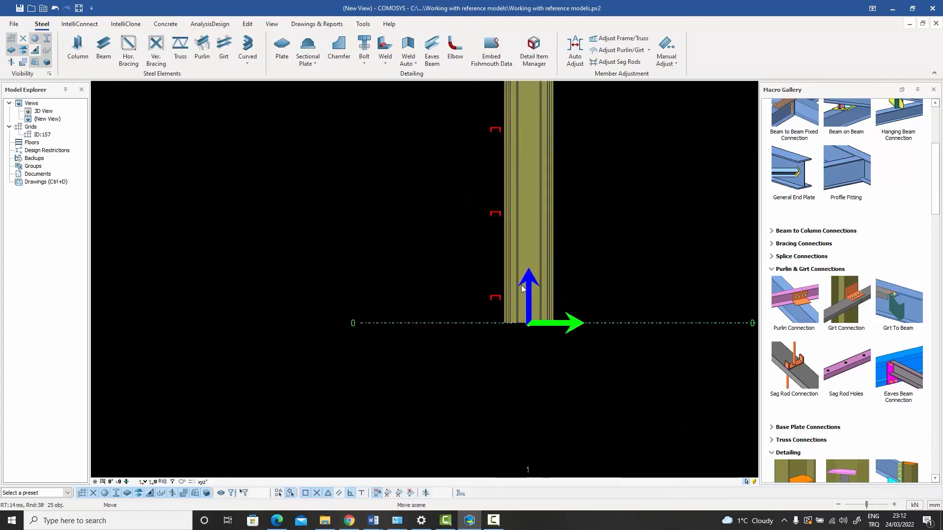
pyautogui.scroll(4, 503, 286)
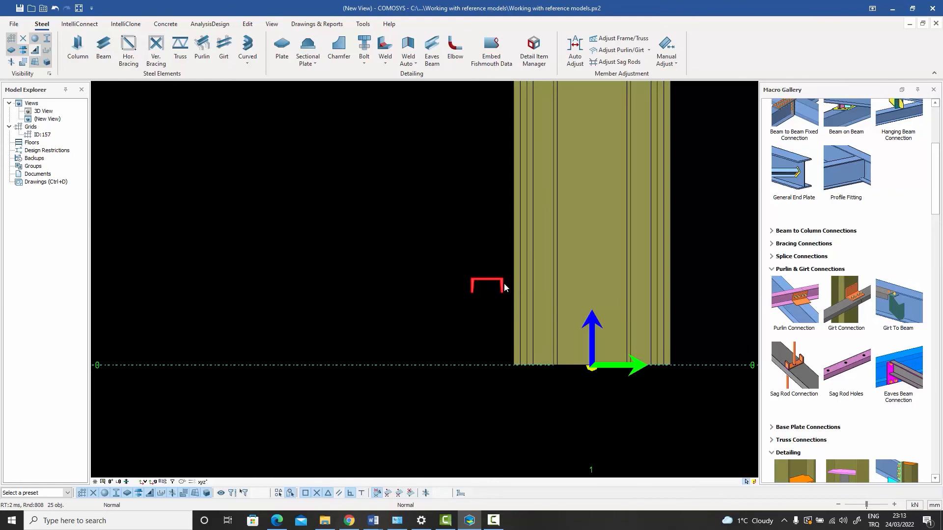
pyautogui.scroll(-2, 504, 287)
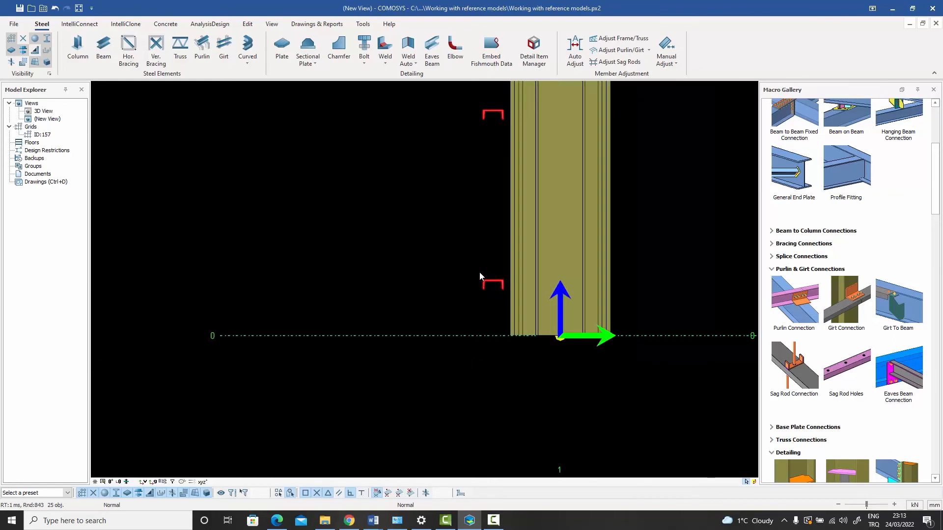
pyautogui.scroll(-5, 485, 293)
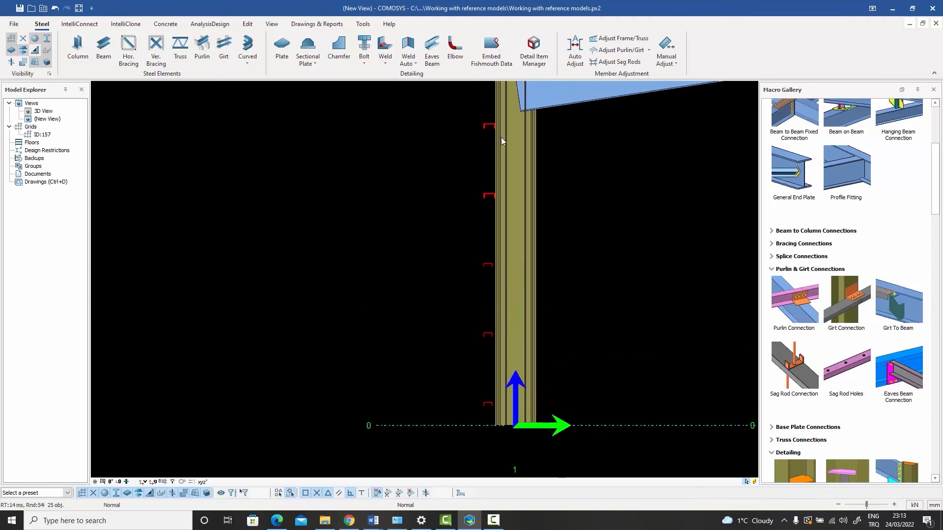
pyautogui.scroll(3, 486, 173)
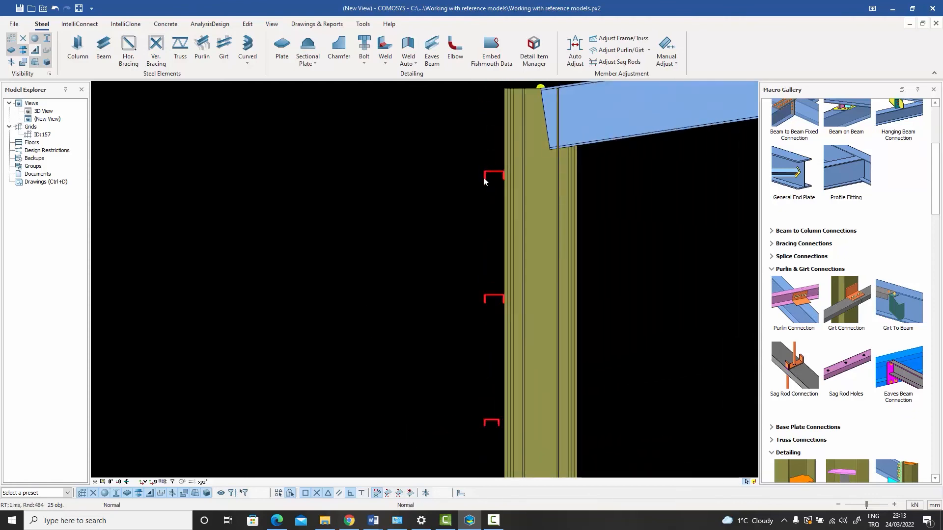
pyautogui.scroll(-5, 485, 183)
# - Return to an oblique 3D view of the whole axis 1 wall and clear the girt selection
pyautogui.moveTo(486, 194); pyautogui.dragTo(515, 270, button='middle')
pyautogui.scroll(-2, 514, 269)
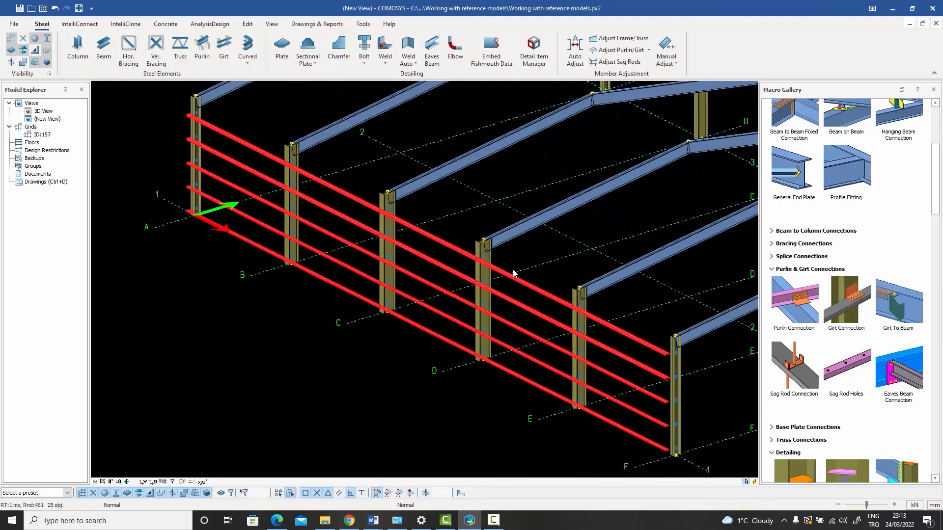
pyautogui.click(527, 263)
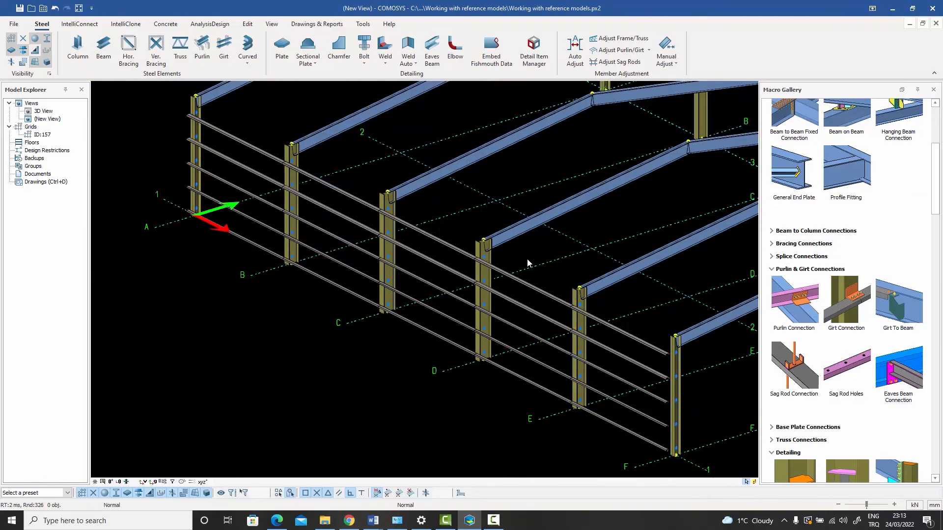
# - Show the frame as member axis lines to examine the girt axes and nodes on the columns, and restore the solid display
pyautogui.hotkey('ctrl', '2')
pyautogui.hotkey('ctrl', '1')
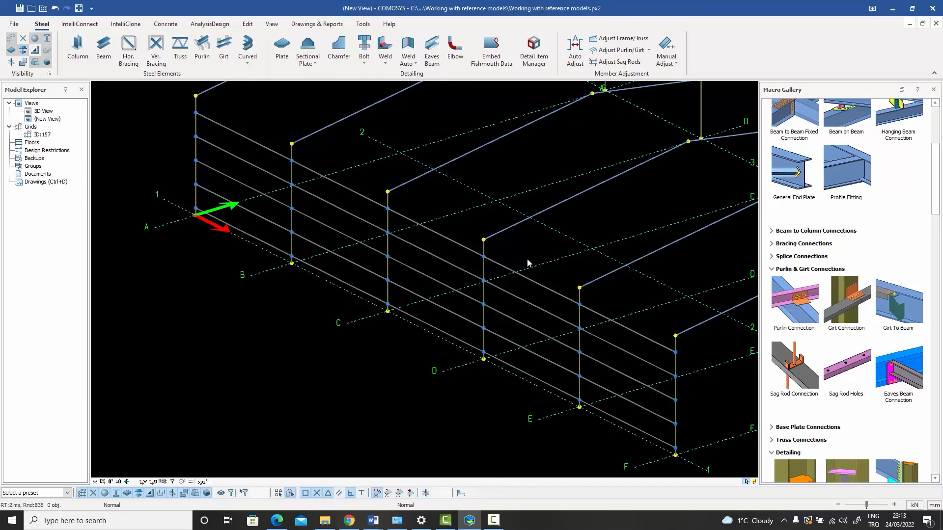
pyautogui.moveTo(527, 259); pyautogui.dragTo(472, 244, button='middle')
pyautogui.scroll(-2, 472, 243)
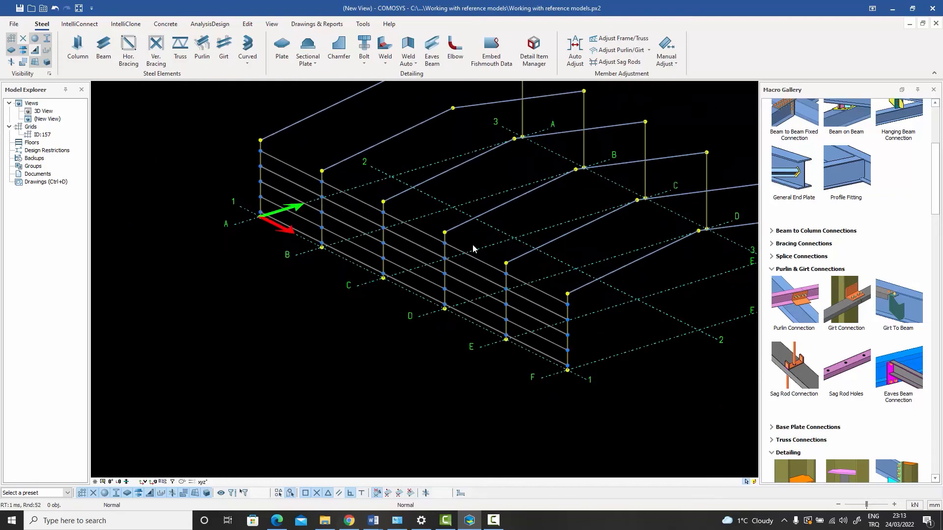
pyautogui.scroll(1, 472, 243)
pyautogui.scroll(-2, 473, 245)
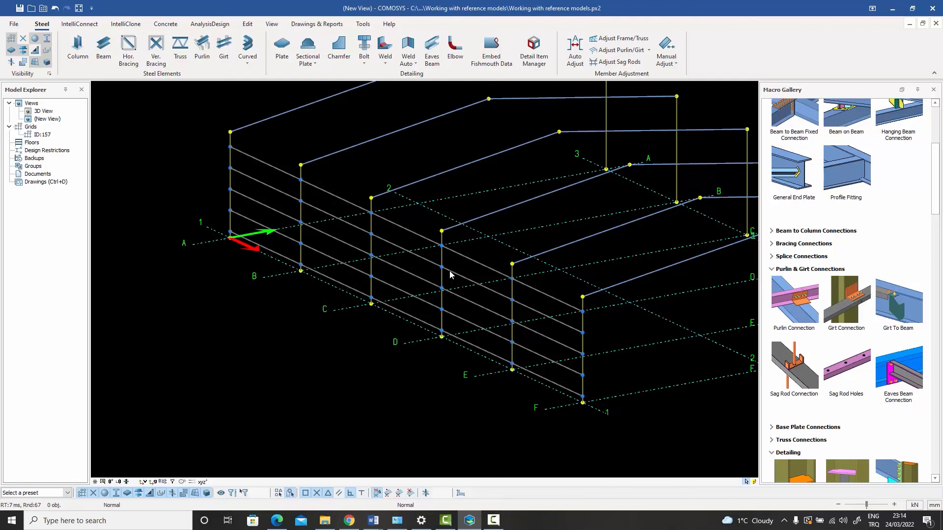
pyautogui.hotkey('ctrl', '2')
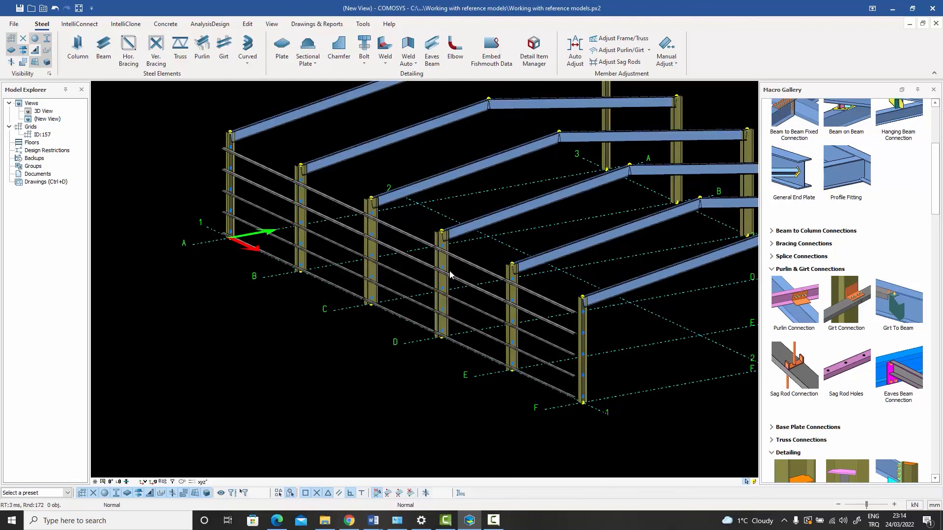